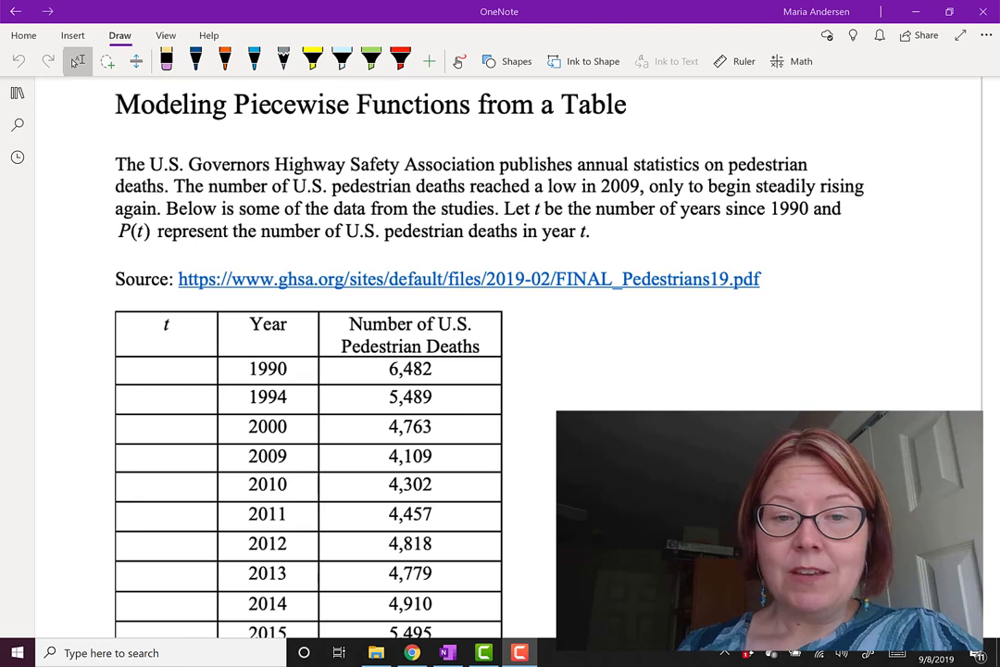
Step: Handwrite the t values 0 through 28 beside the years 1990–2018 in the t column
scroll(370, 370, "down", 4)
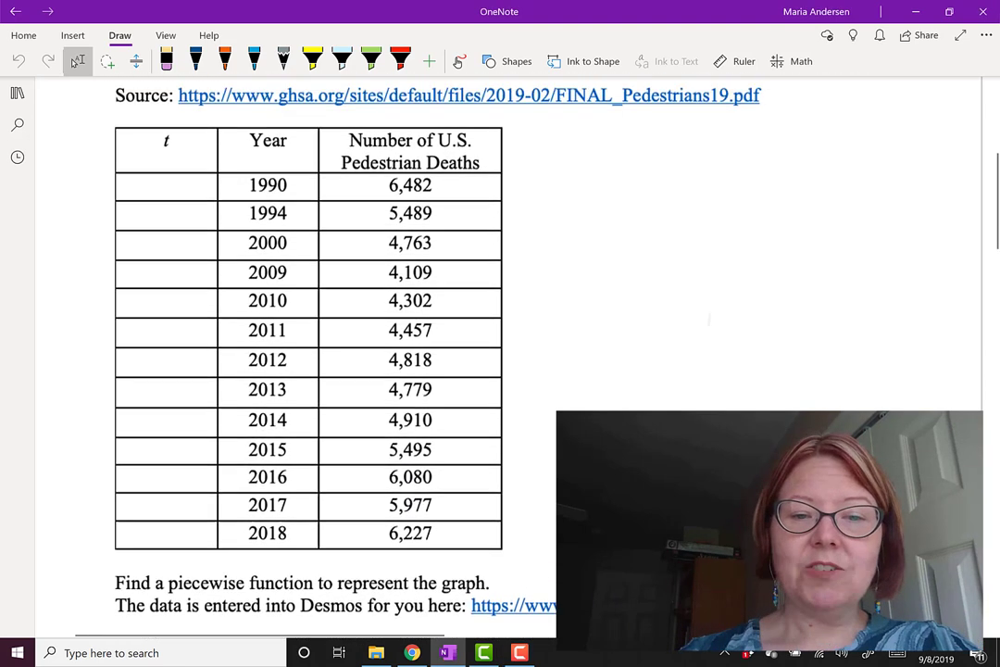
scroll(370, 370, "up", 4)
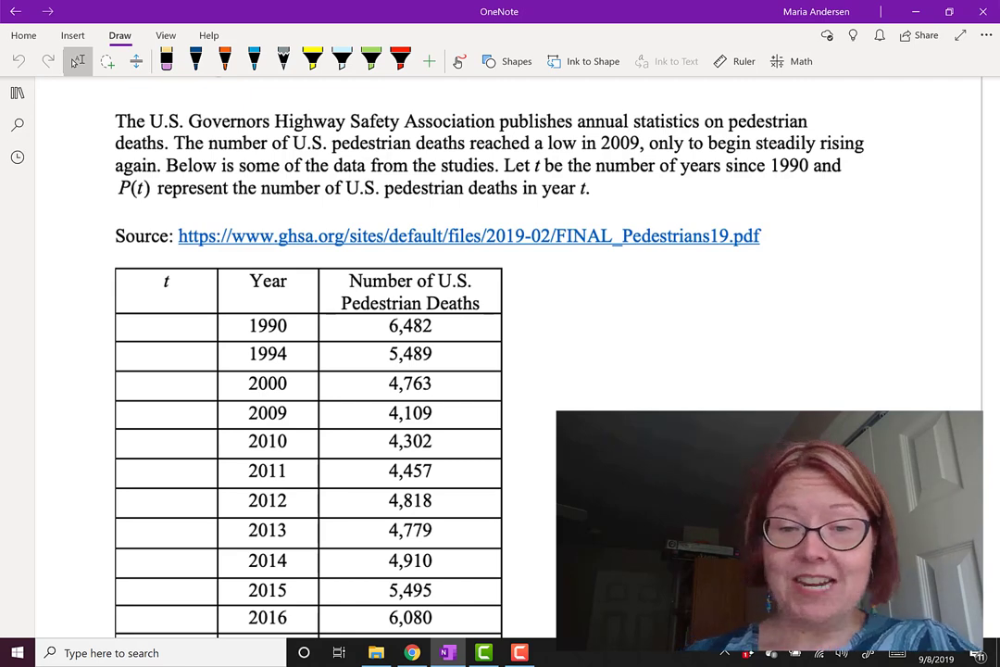
scroll(306, 370, "down", 3)
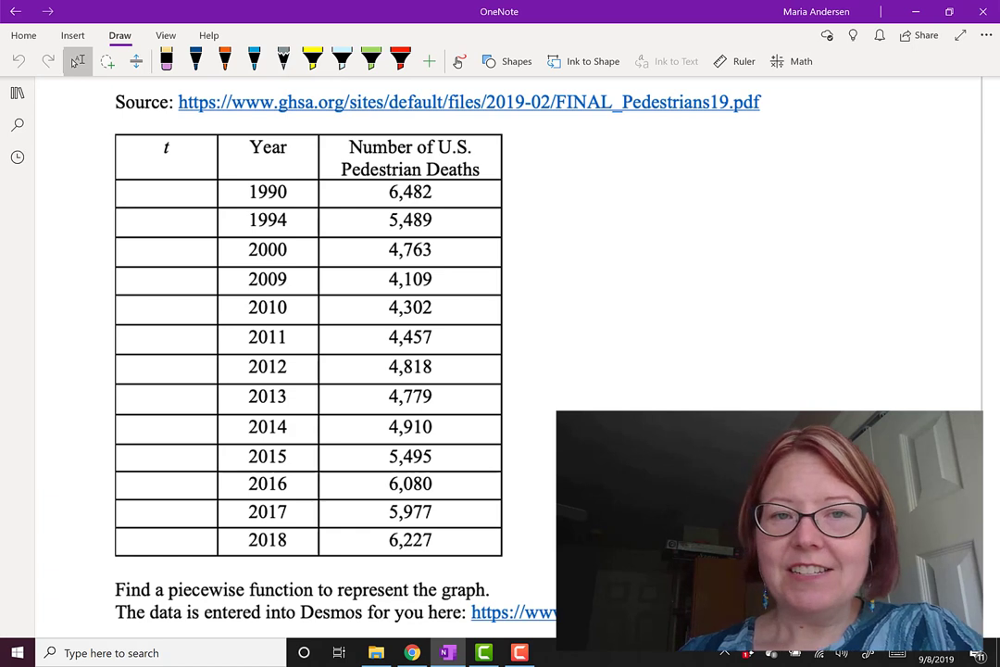
left_click(196, 59)
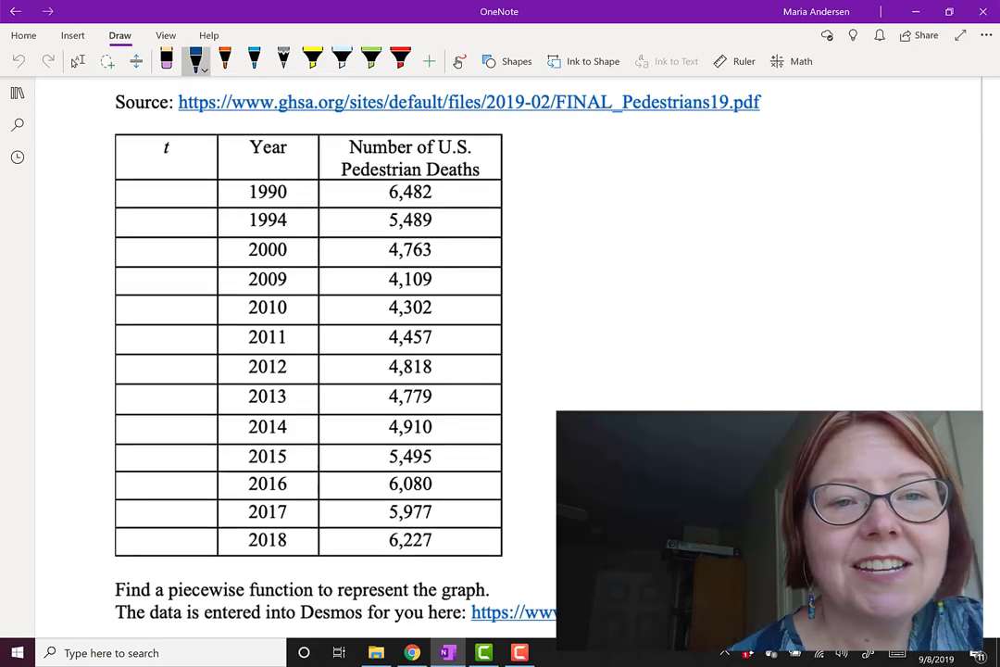
left_click_drag(166, 189, 160, 256)
mouse_move(172, 245)
left_mouse_down()
mouse_move(161, 287)
mouse_move(169, 277)
mouse_move(168, 315)
mouse_move(176, 303)
left_mouse_up()
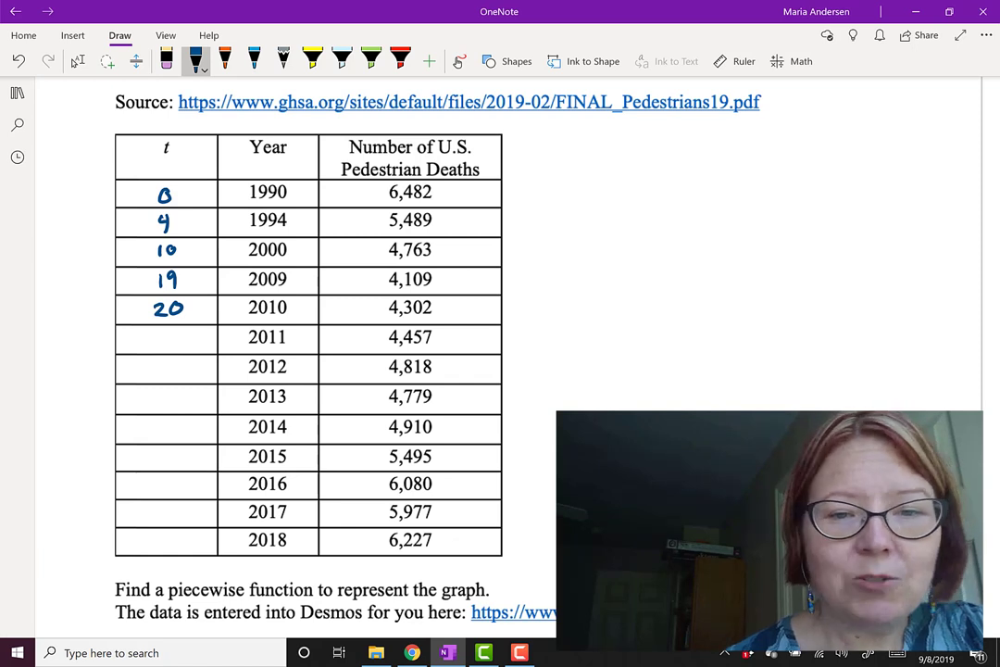
mouse_move(155, 334)
left_mouse_down()
mouse_move(172, 345)
mouse_move(167, 376)
mouse_move(181, 377)
mouse_move(164, 435)
left_mouse_up()
mouse_move(170, 423)
left_mouse_down()
mouse_move(179, 430)
mouse_move(160, 484)
mouse_move(166, 494)
left_mouse_up()
mouse_move(178, 476)
left_mouse_down()
mouse_move(159, 511)
mouse_move(167, 520)
left_mouse_up()
mouse_move(172, 508)
left_mouse_down()
mouse_move(183, 506)
mouse_move(167, 547)
mouse_move(181, 535)
left_mouse_up()
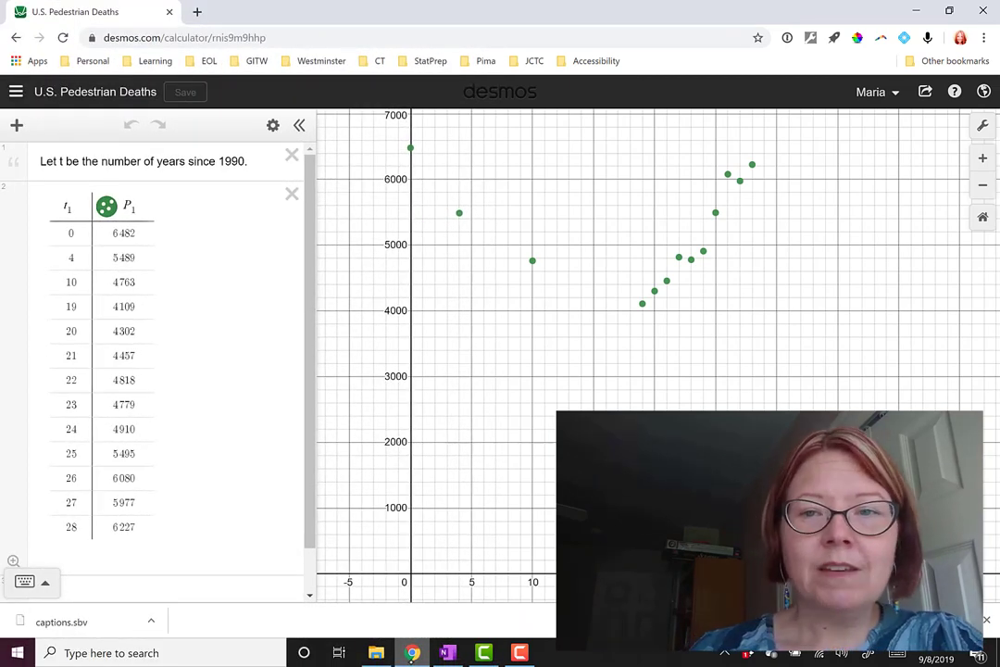
Step: Show the Desmos coordinate labels for the points from t = 0 to (21, 4457)
left_click(410, 147)
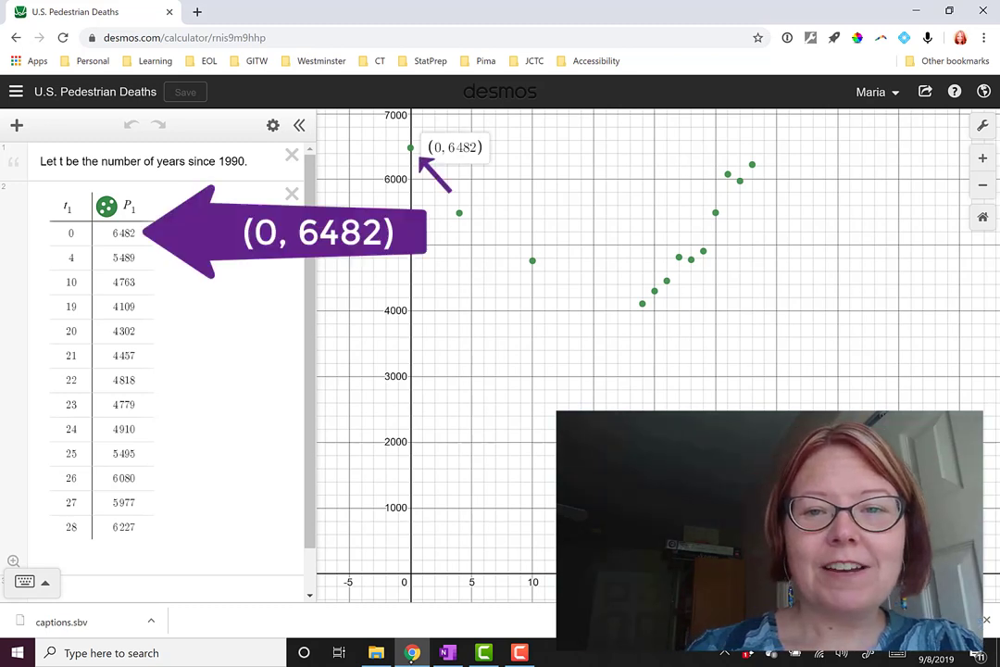
left_click(459, 213)
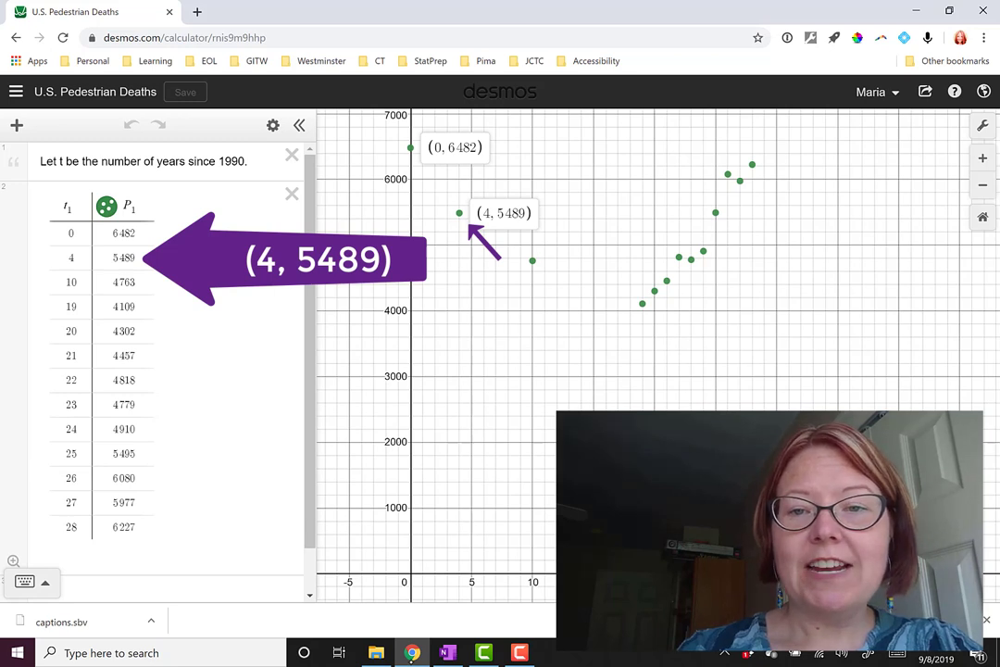
left_click(533, 260)
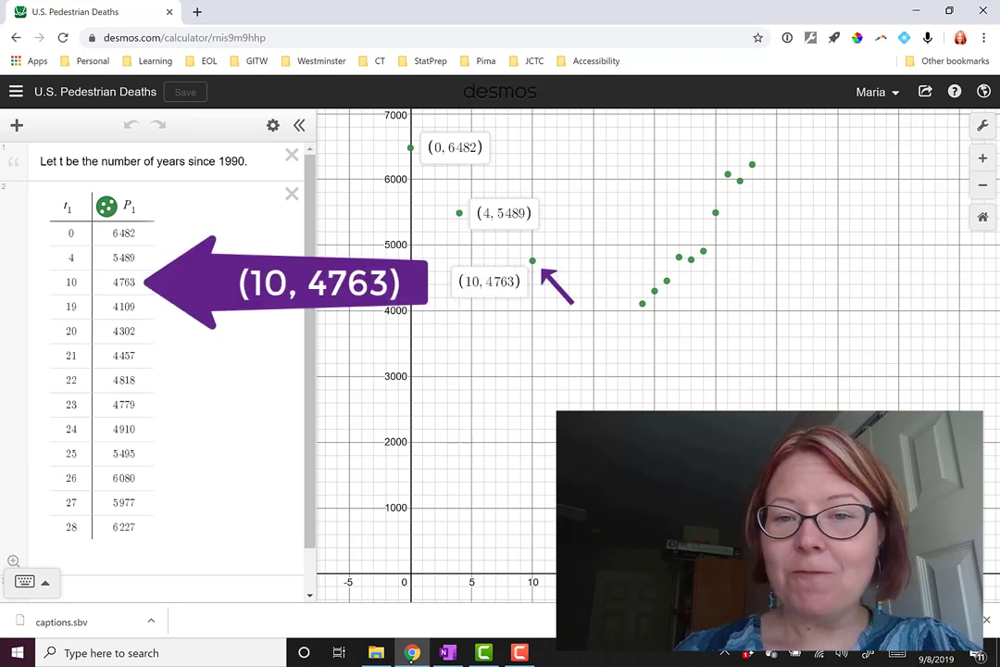
left_click(642, 302)
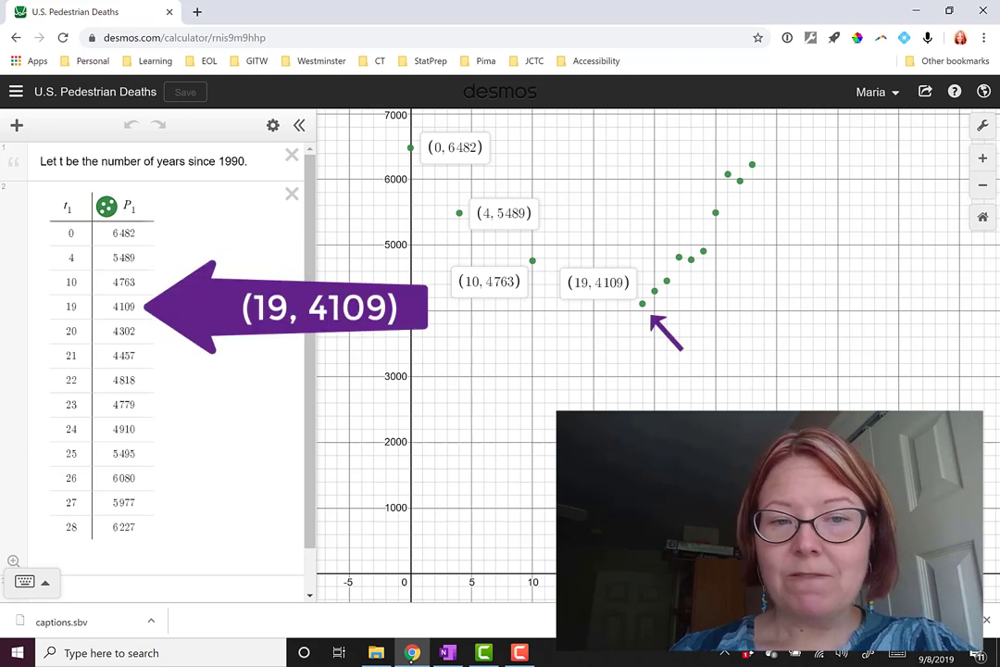
left_click(654, 290)
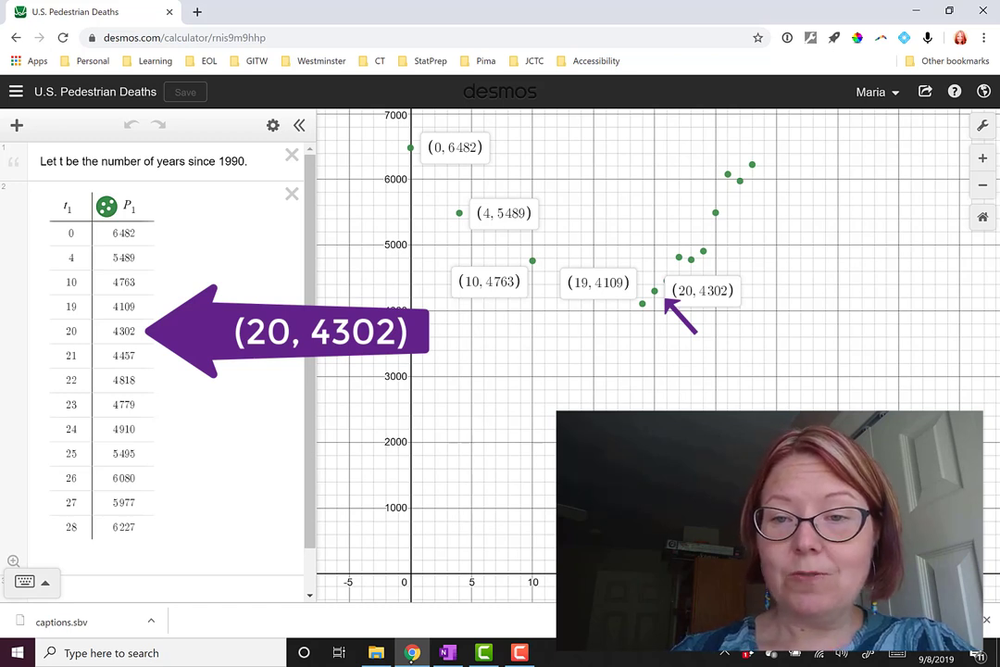
left_click(666, 281)
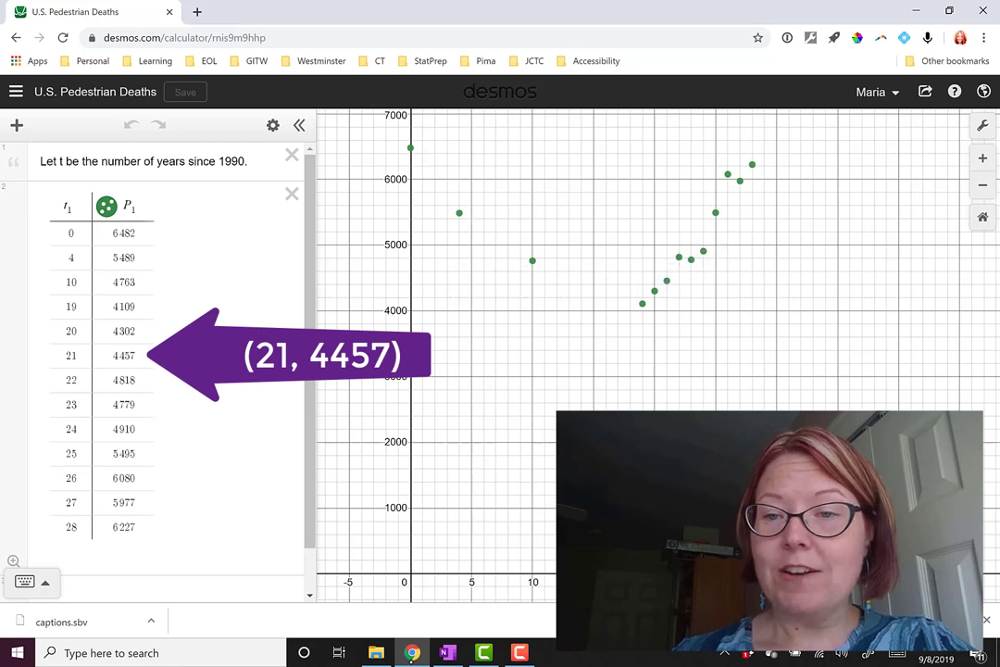
Step: Check the remaining points from (22, 4818) through (28, 6227) against the table
left_click(679, 257)
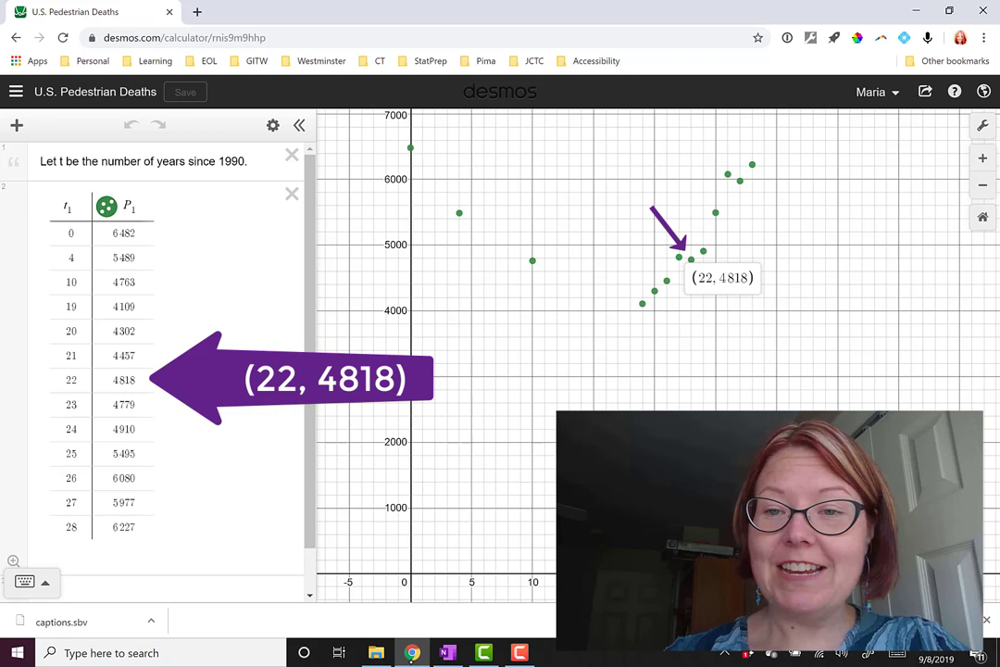
left_click(690, 259)
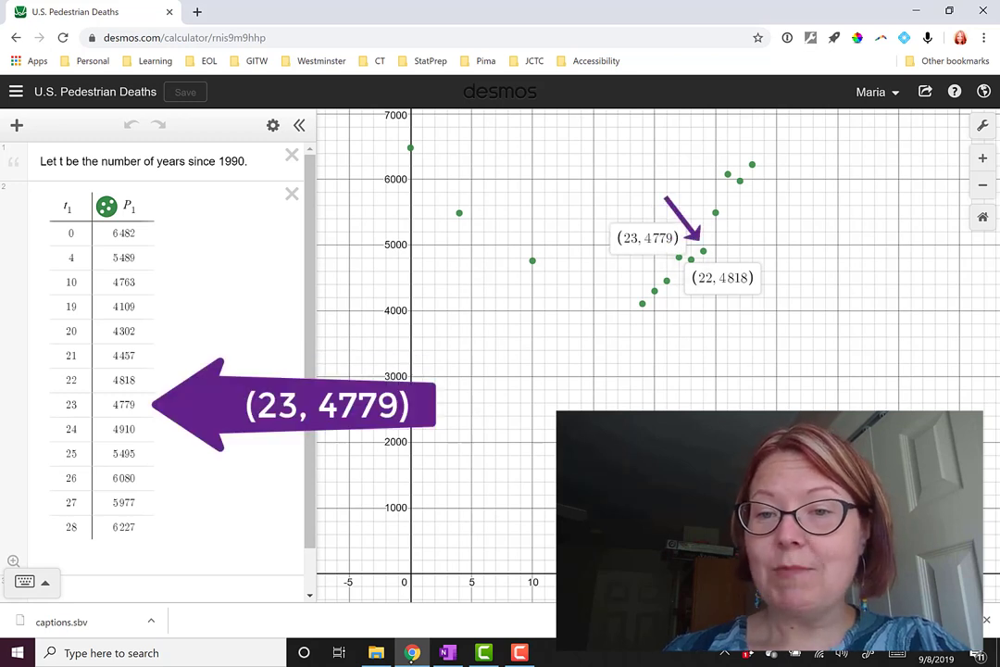
left_click(715, 212)
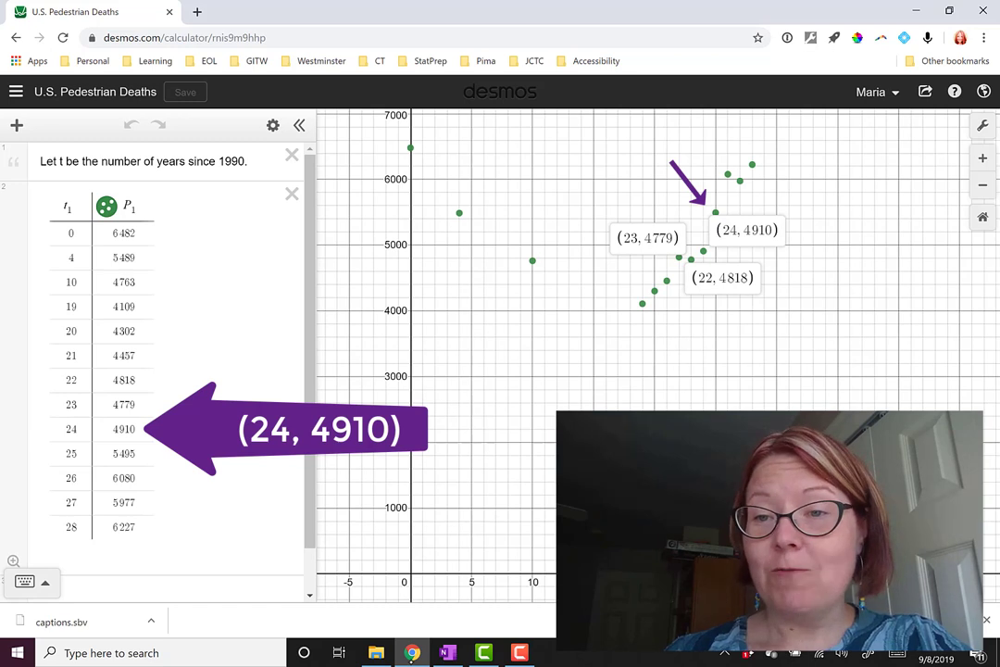
left_click(715, 212)
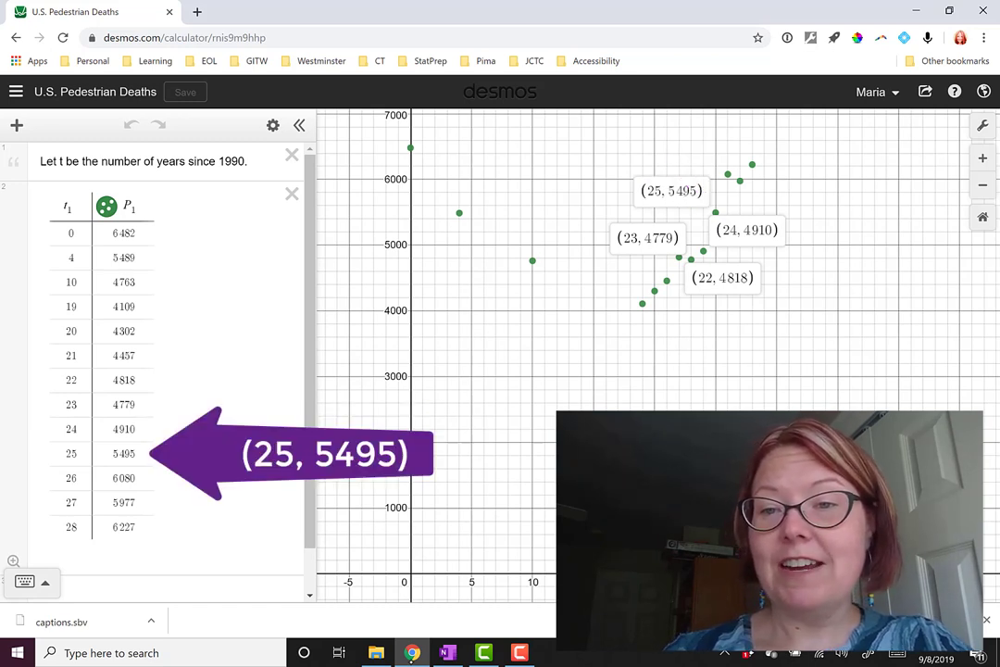
left_click(728, 174)
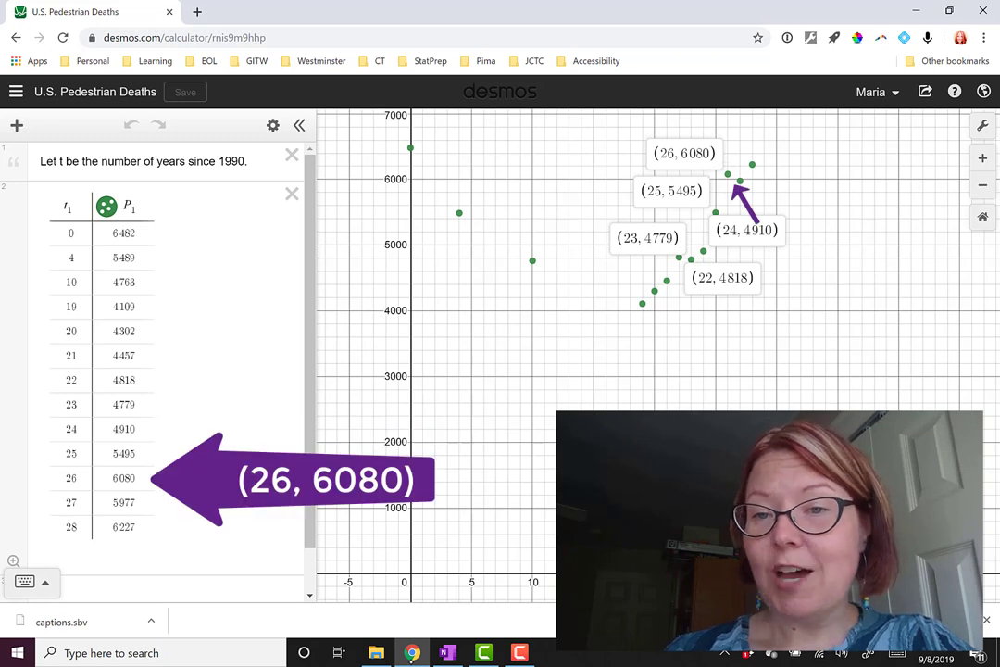
left_click(740, 180)
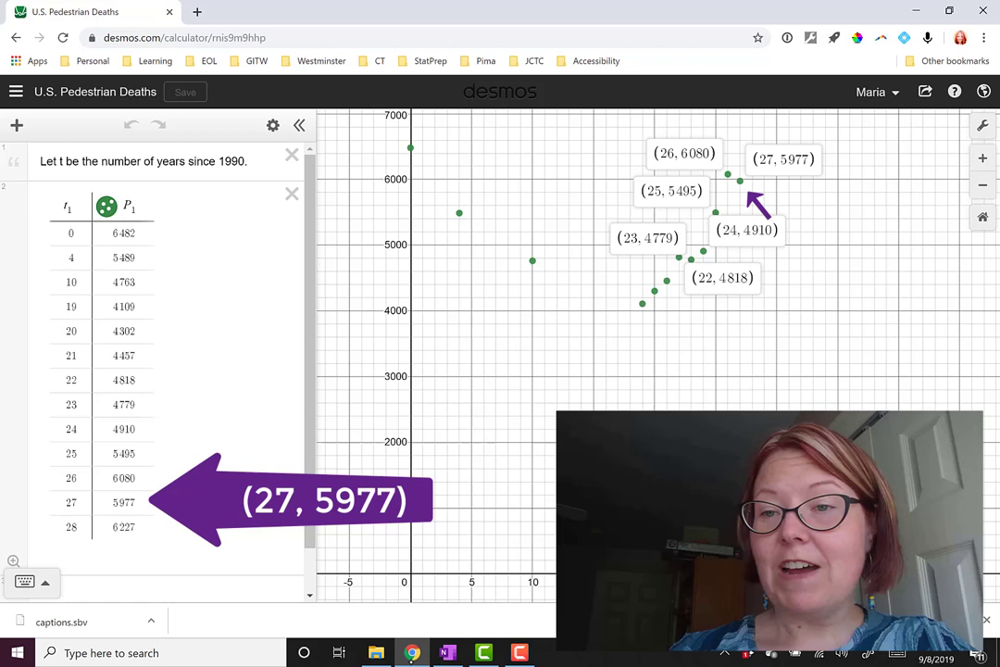
left_click(751, 164)
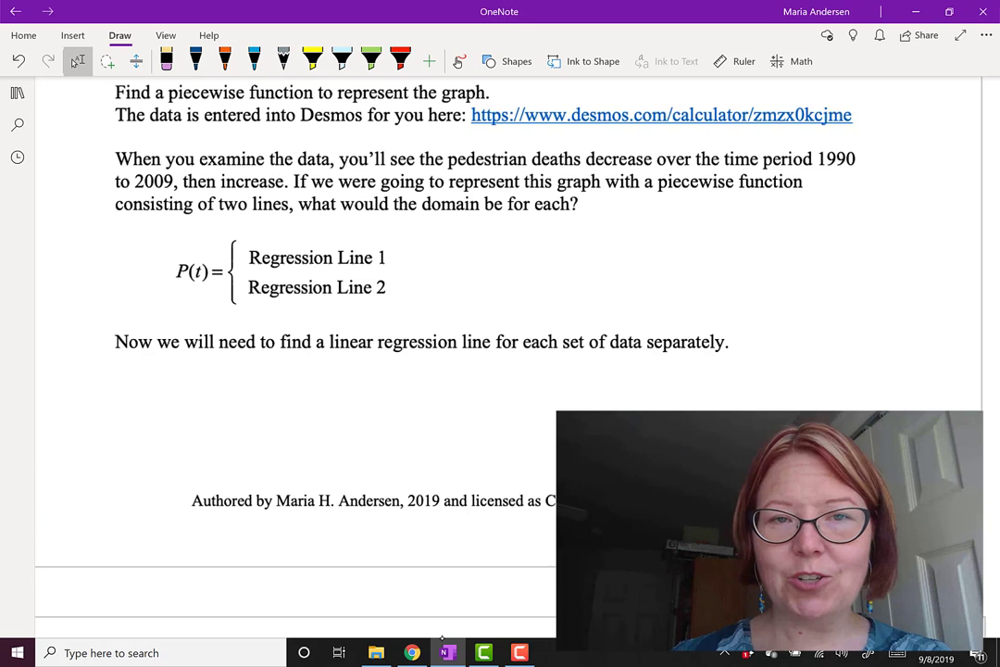
Step: Ink the domain 0 ≤ t ≤ 19 beside Regression Line 1
left_click(195, 61)
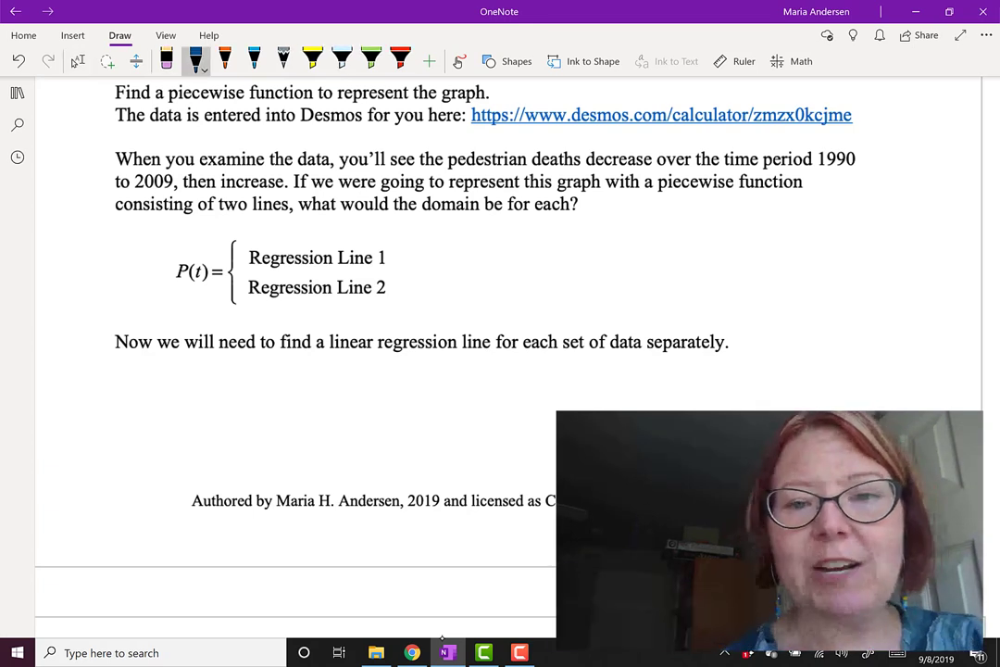
mouse_move(448, 250)
left_mouse_down()
mouse_move(440, 263)
mouse_move(448, 251)
left_mouse_up()
mouse_move(470, 249)
left_mouse_down()
mouse_move(460, 256)
mouse_move(490, 265)
left_mouse_up()
left_click_drag(475, 255, 541, 262)
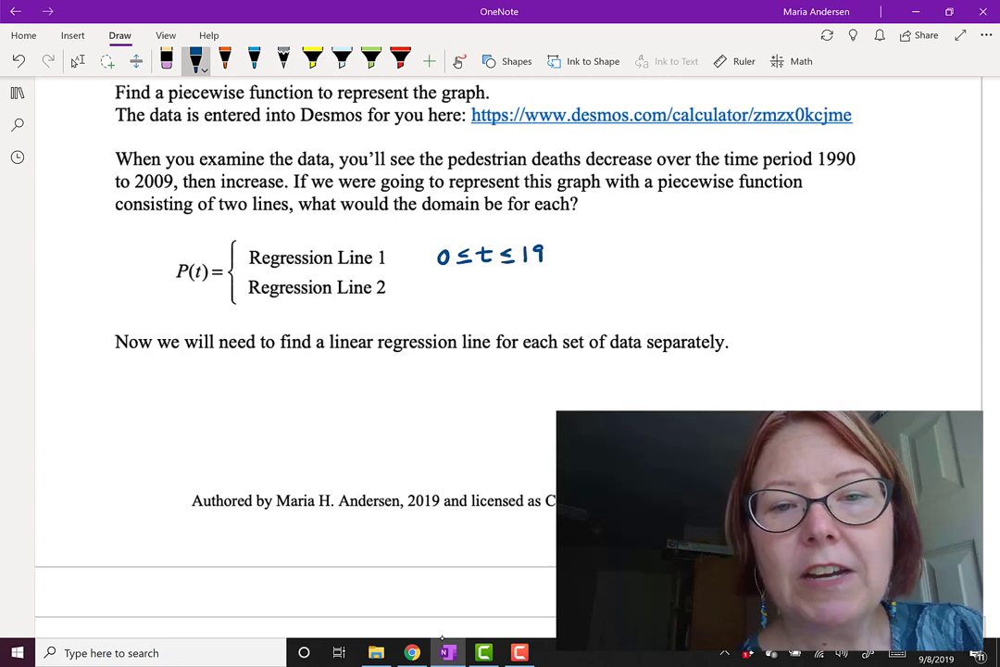
Step: Ink the domain 19 < t beside Regression Line 2, then return to Desmos
mouse_move(439, 278)
left_mouse_down()
mouse_move(439, 290)
mouse_move(446, 277)
mouse_move(451, 291)
mouse_move(489, 291)
mouse_move(492, 282)
left_mouse_up()
left_click_drag(505, 281, 514, 287)
mouse_move(503, 291)
left_mouse_down()
mouse_move(535, 290)
mouse_move(547, 275)
left_mouse_up()
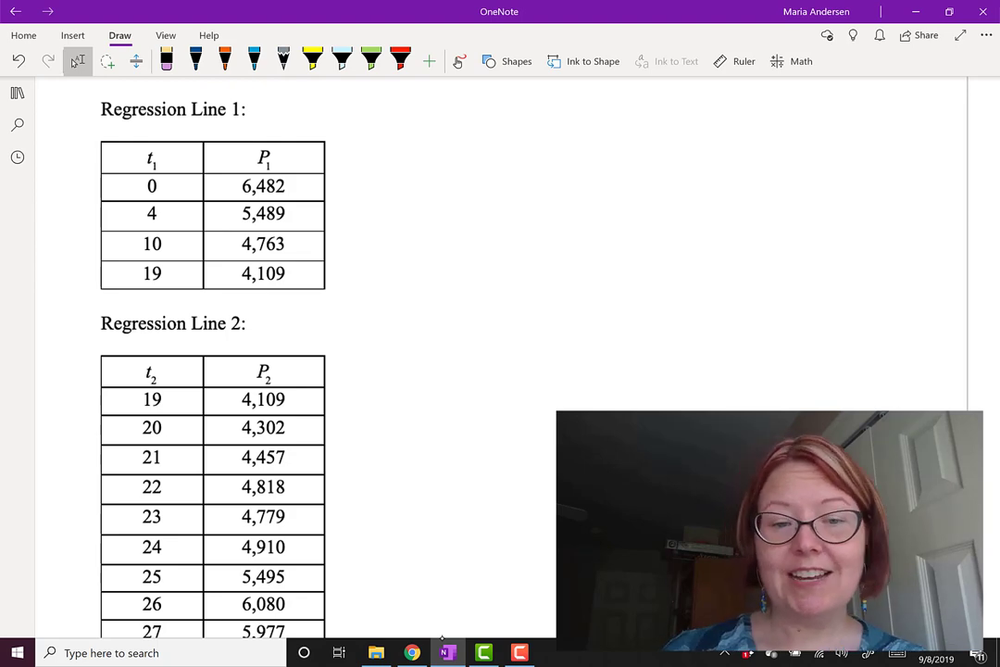
scroll(442, 629, "down", 1)
left_click(412, 653)
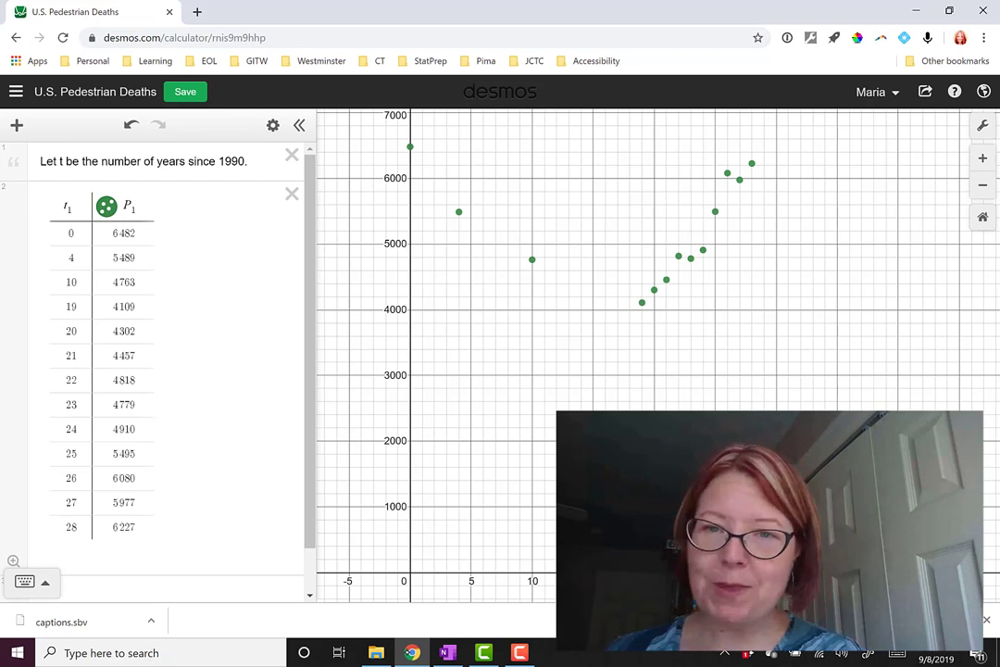
Step: Delete the 6227 value and the later rows from the Desmos table, keeping earlier points
left_click(123, 527)
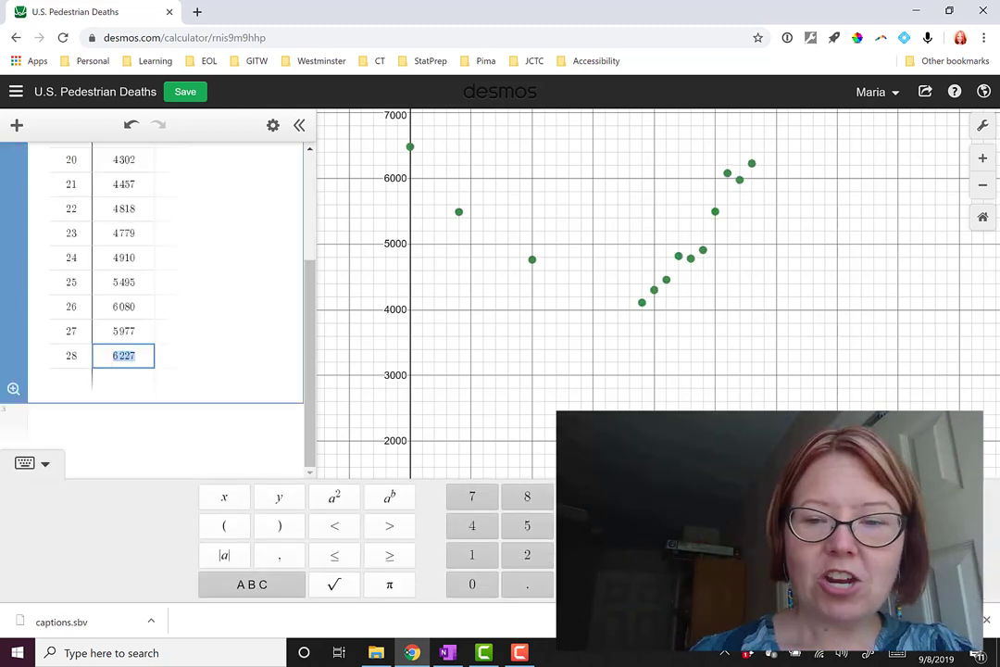
key("BackSpace")
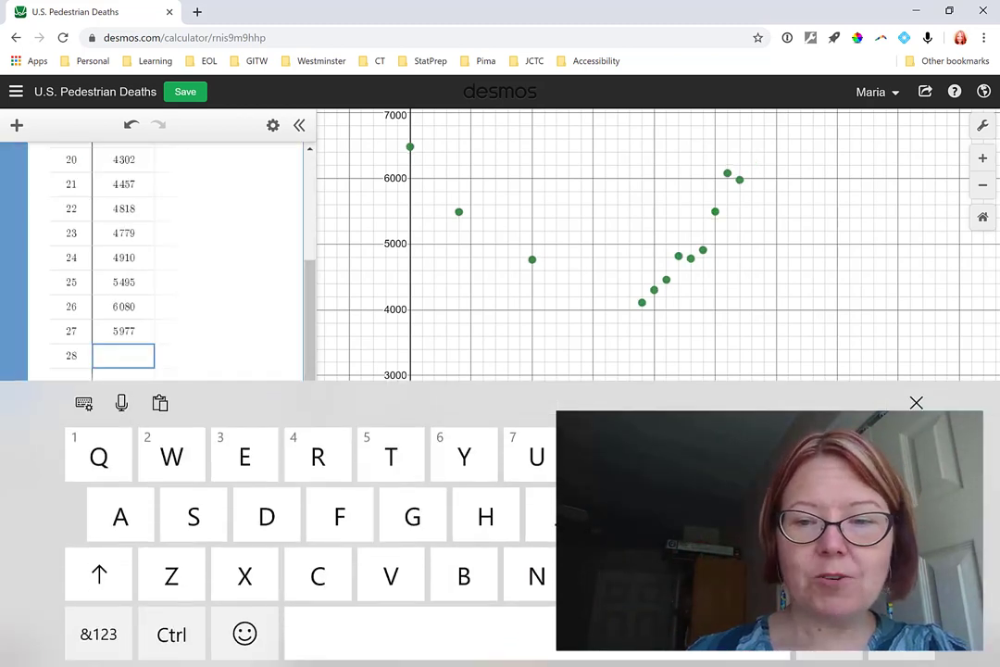
left_click(71, 191)
key("BackSpace")
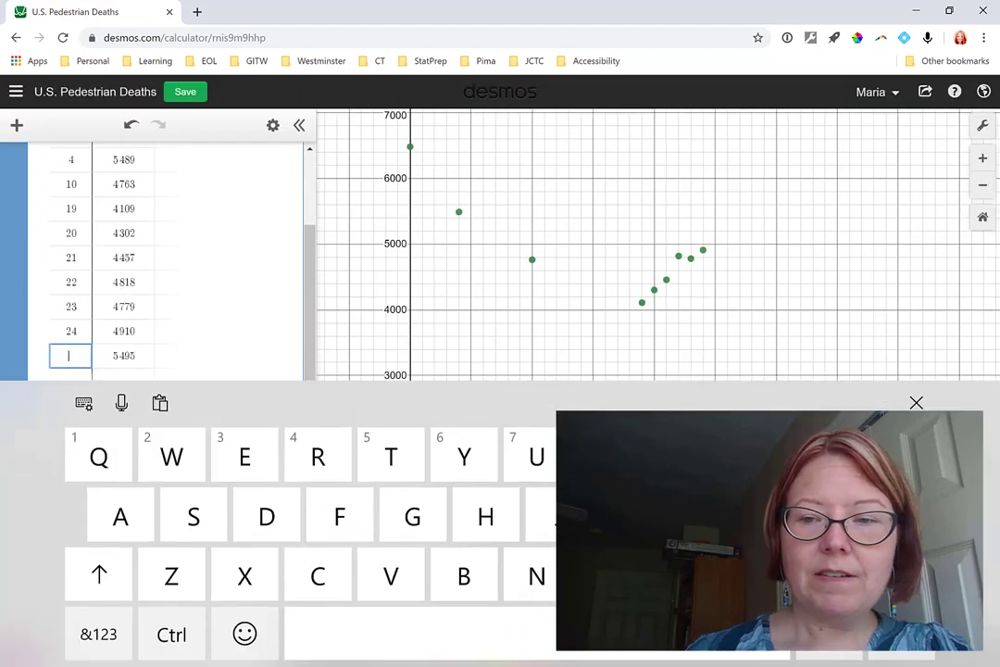
key("BackSpace")
key("BackSpace")
key("BackSpace")
key("BackSpace")
key("BackSpace")
key("BackSpace")
key("BackSpace")
key("BackSpace")
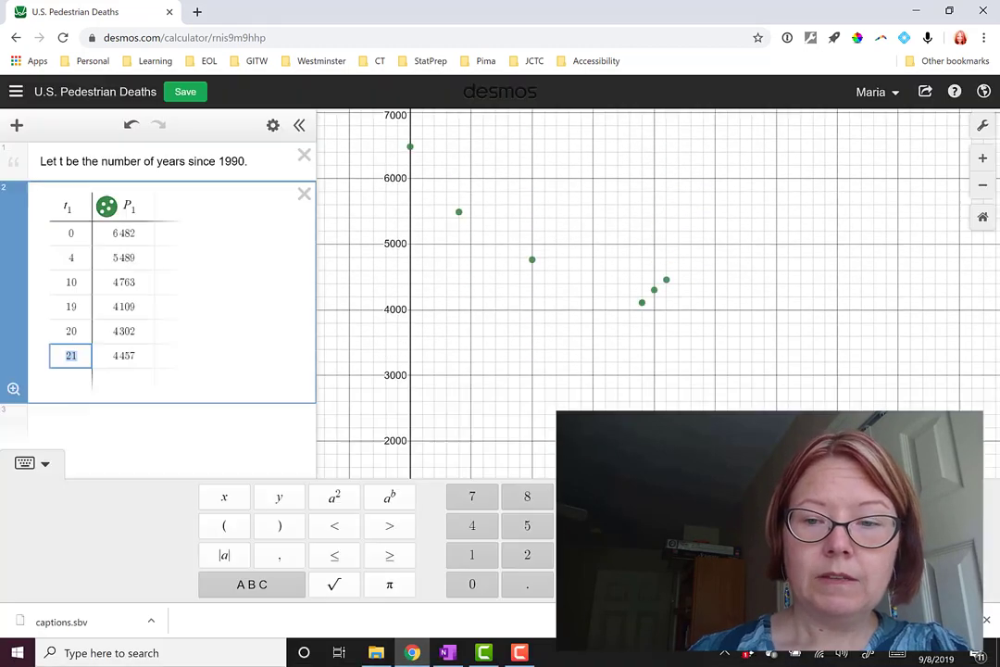
key("BackSpace")
key("BackSpace")
key("BackSpace")
key("BackSpace")
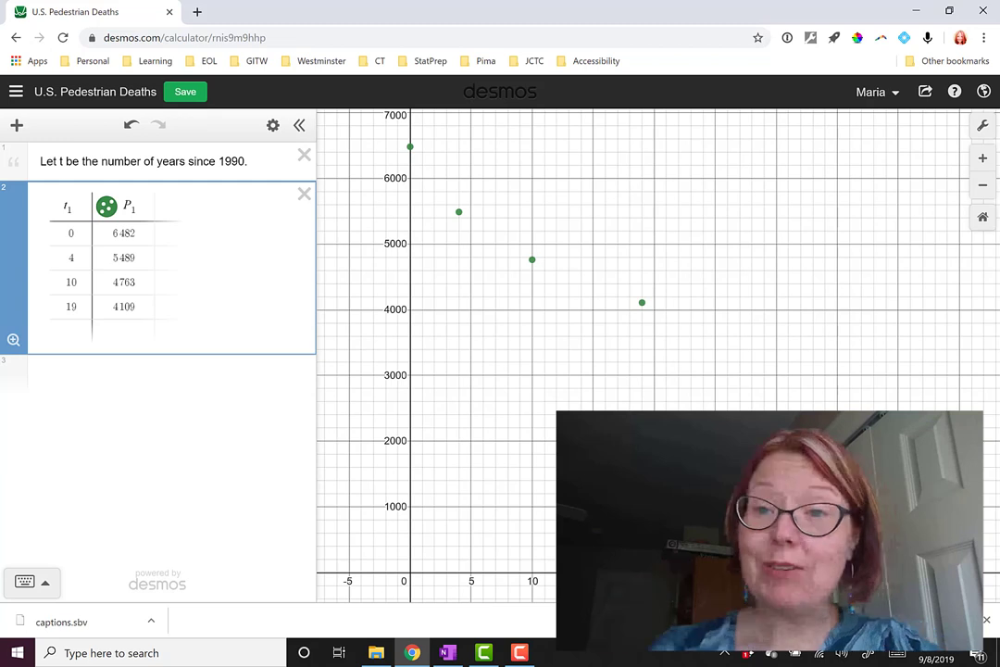
Step: Enter the regression P1 ~ m t1 + b, giving m = −118.67 and b = 6189.78
left_click(139, 372)
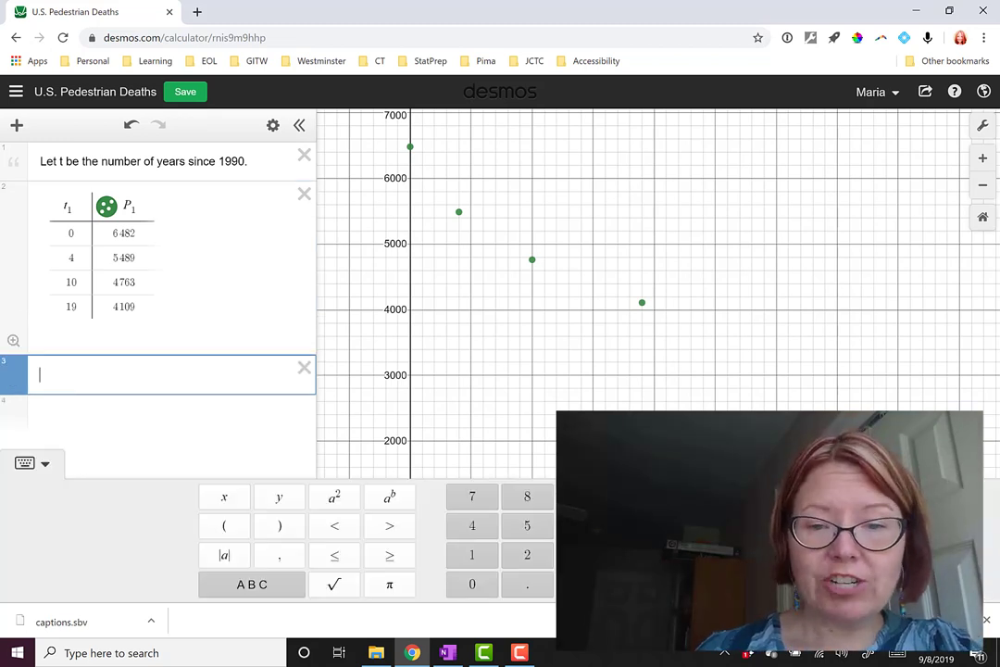
type("y")
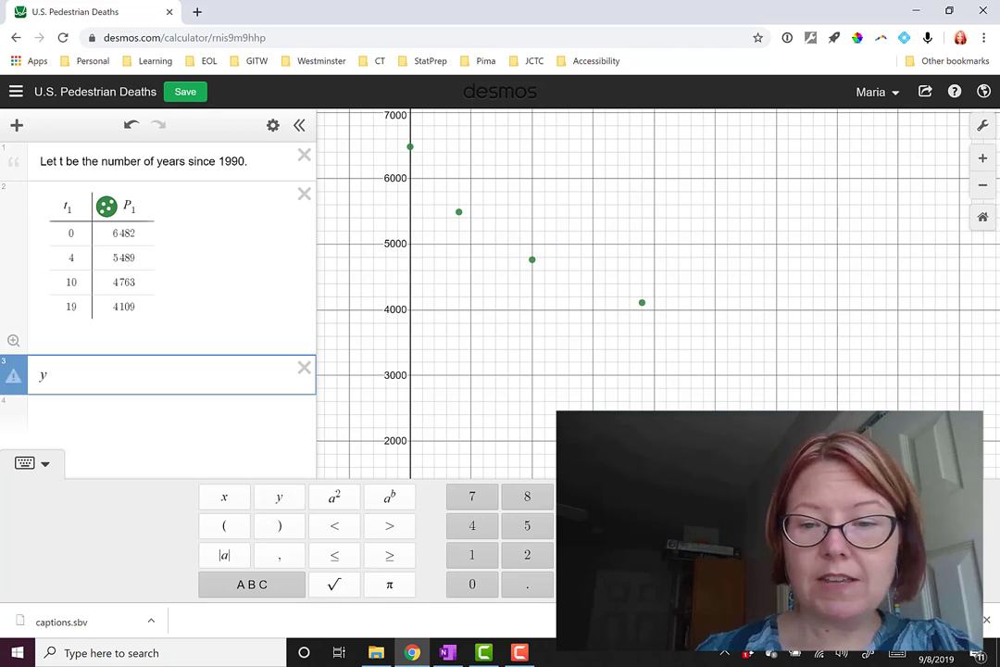
type(" = mx + b")
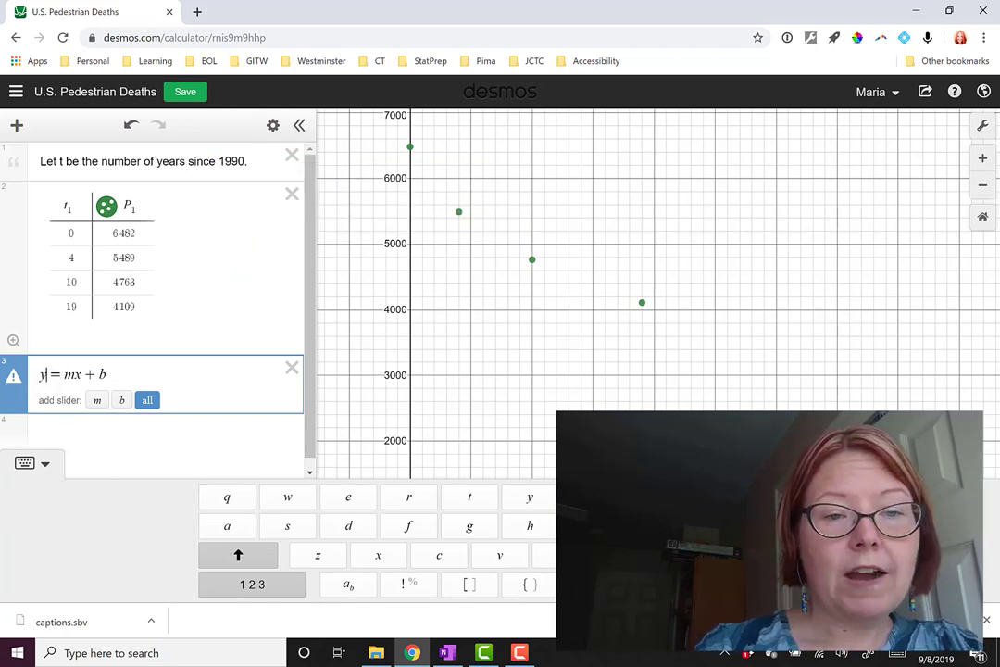
key("BackSpace")
type("P1")
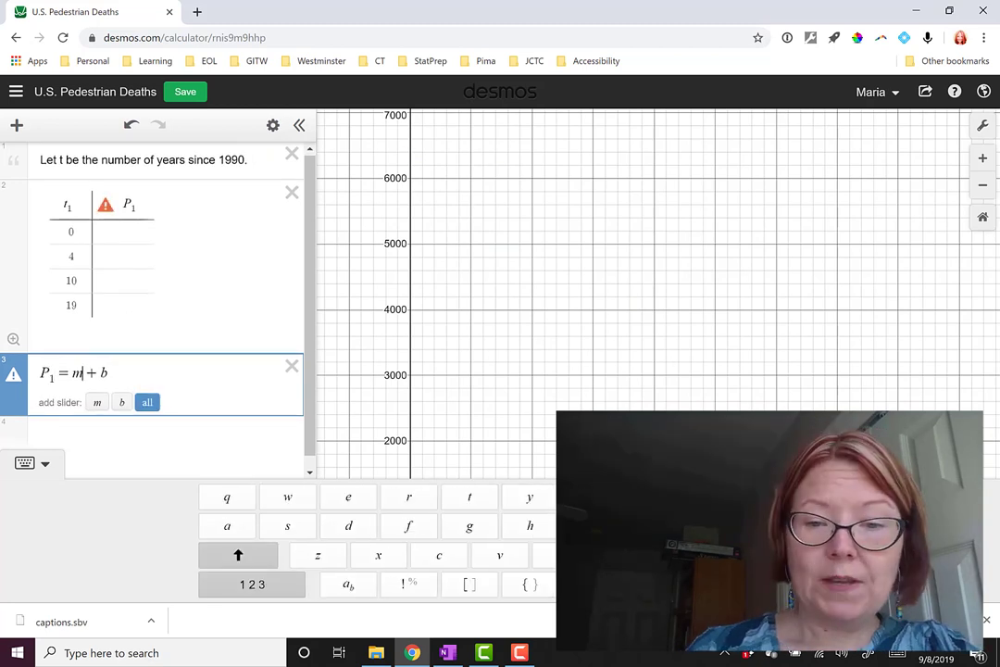
key("BackSpace")
type("t_1")
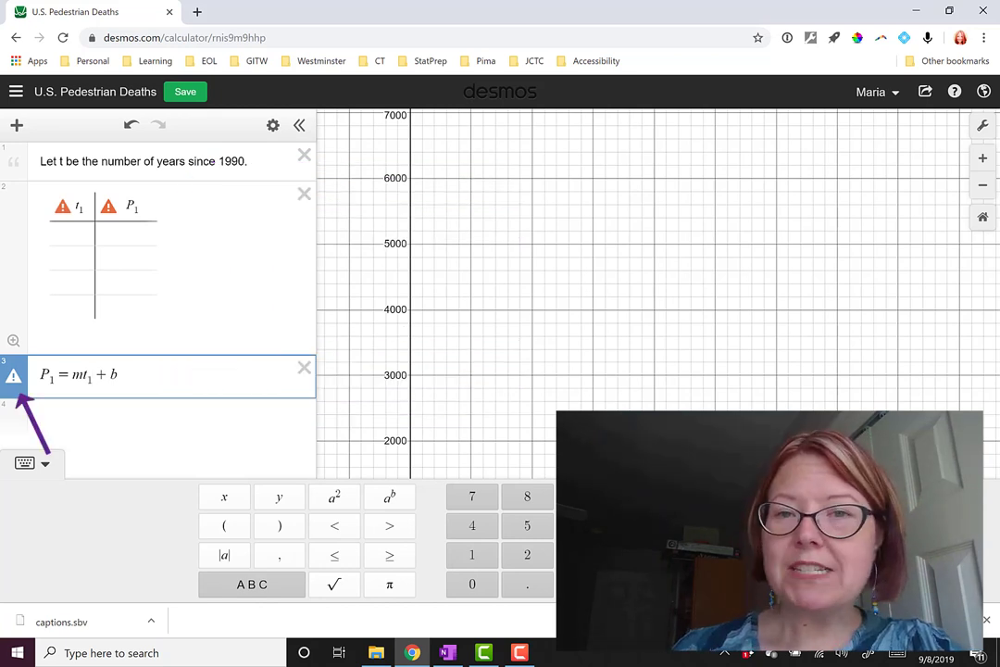
left_click(71, 374)
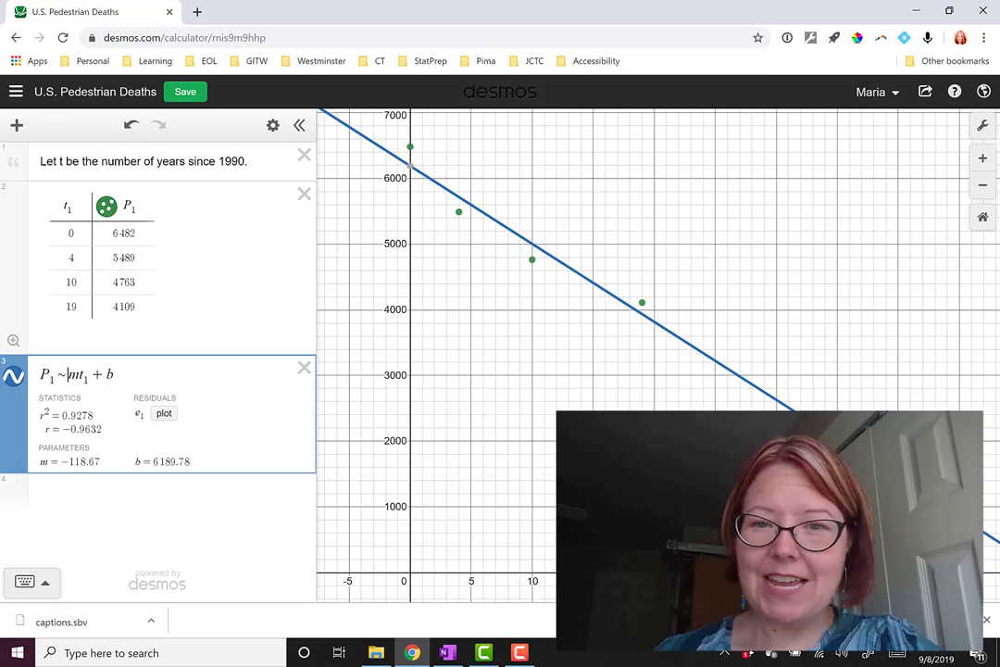
mouse_move(447, 653)
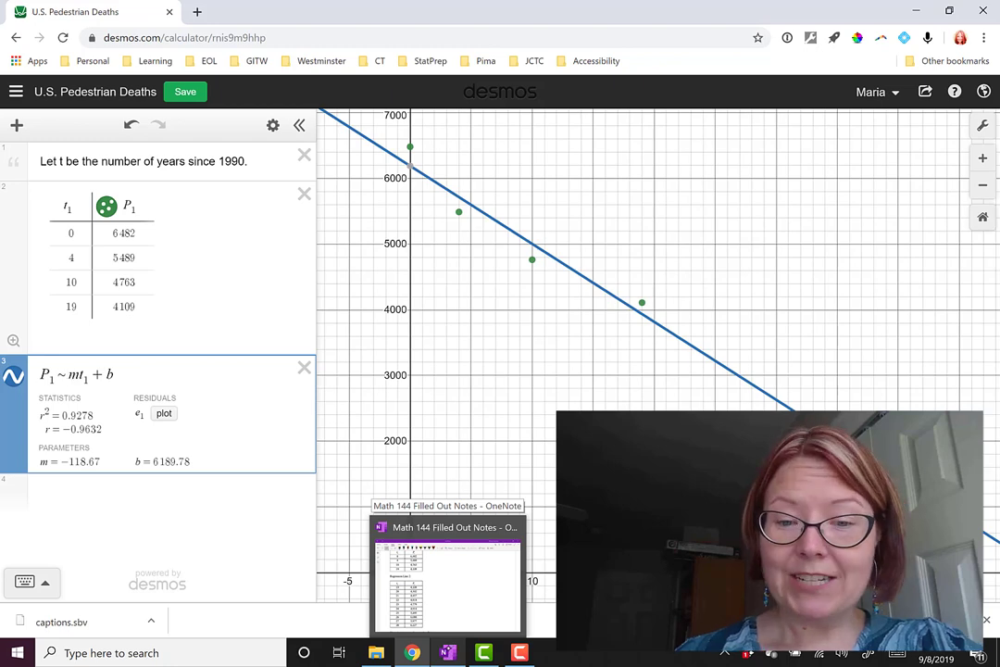
Step: Ink + 6189.78 after y = −118.67t in OneNote, then save the Desmos graph
left_click(447, 574)
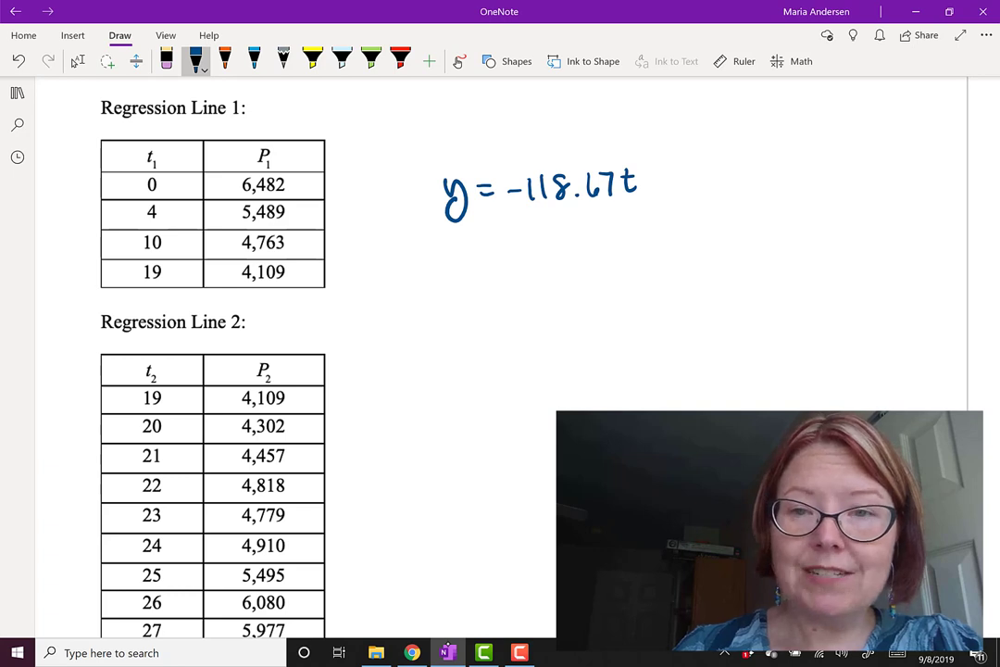
left_click_drag(644, 183, 659, 183)
mouse_move(652, 176)
left_mouse_down()
mouse_move(652, 191)
mouse_move(701, 193)
mouse_move(718, 182)
mouse_move(741, 194)
mouse_move(770, 175)
mouse_move(763, 194)
mouse_move(784, 181)
left_mouse_up()
left_click(753, 193)
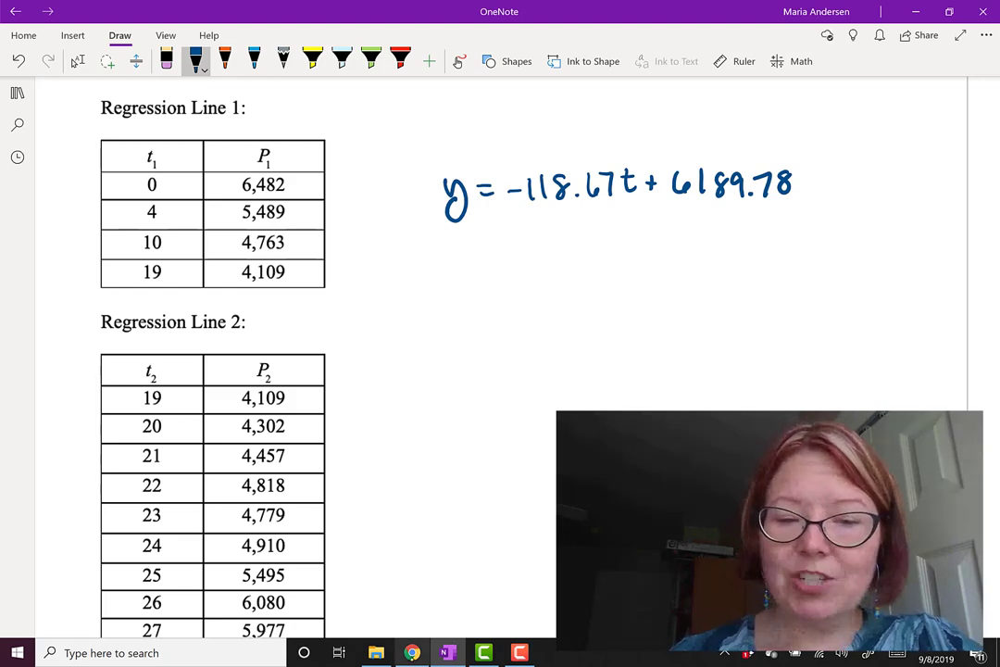
key("alt+Tab")
key("ctrl+s")
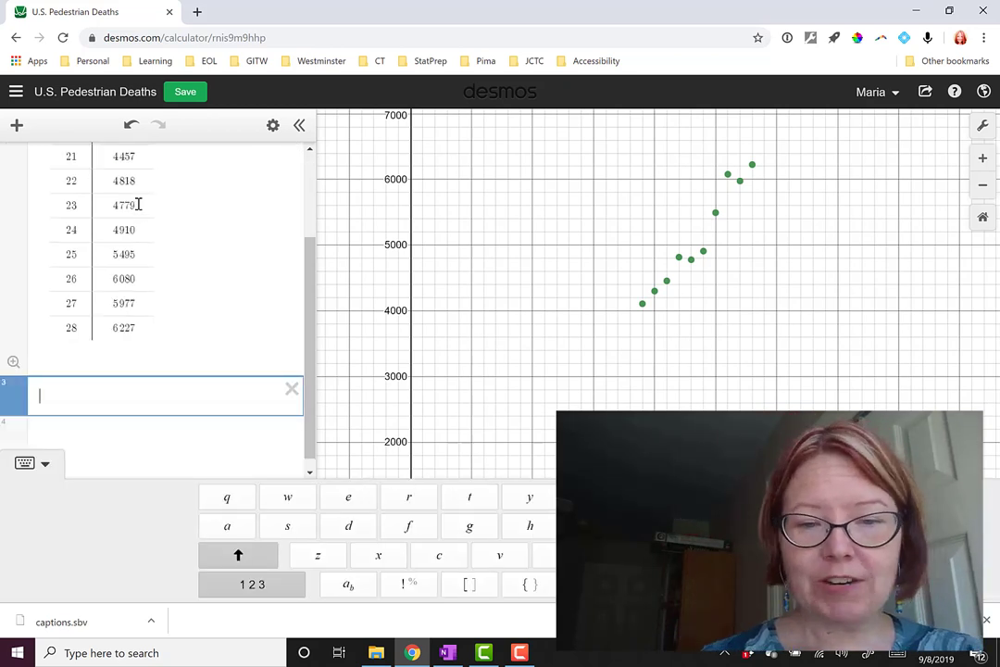
Step: Type P_2~mt_2+b below the t2/P2 table to get m = 248.873, b = −733.109
key("shift")
type("P_2")
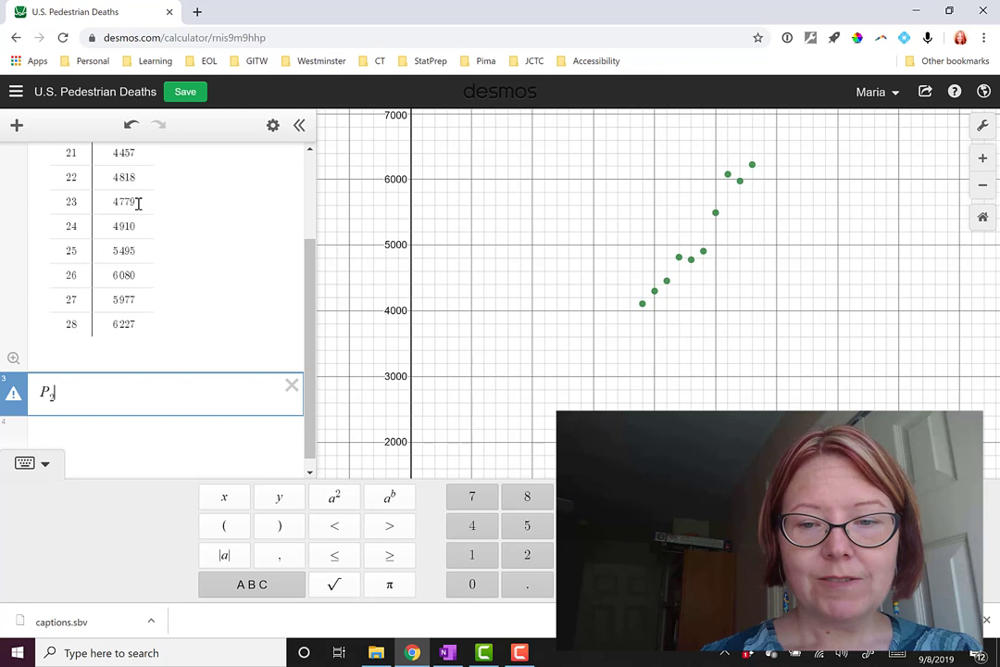
type("~m")
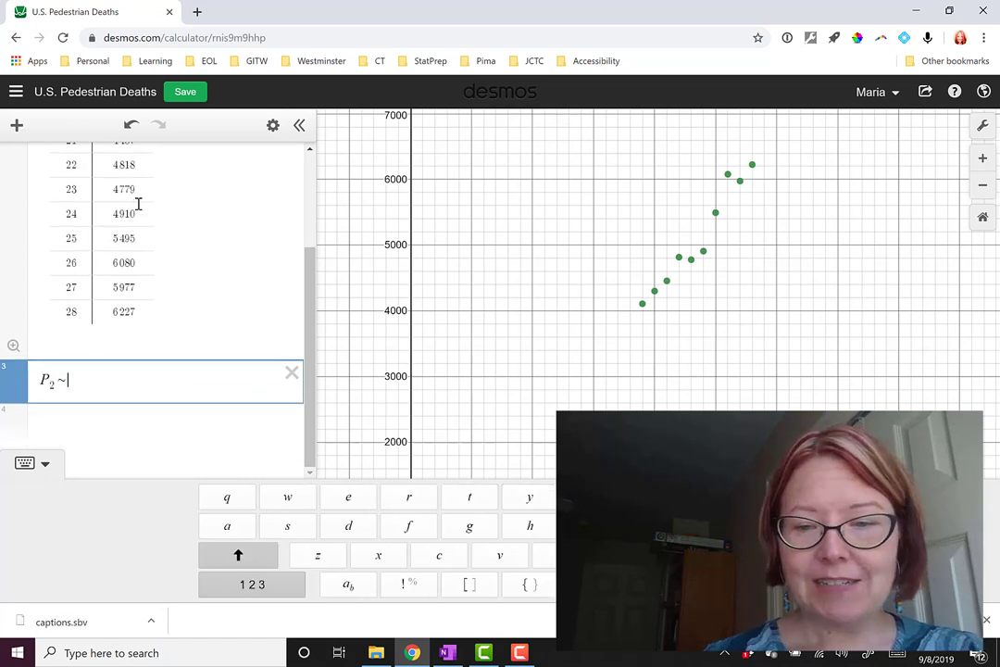
type("t")
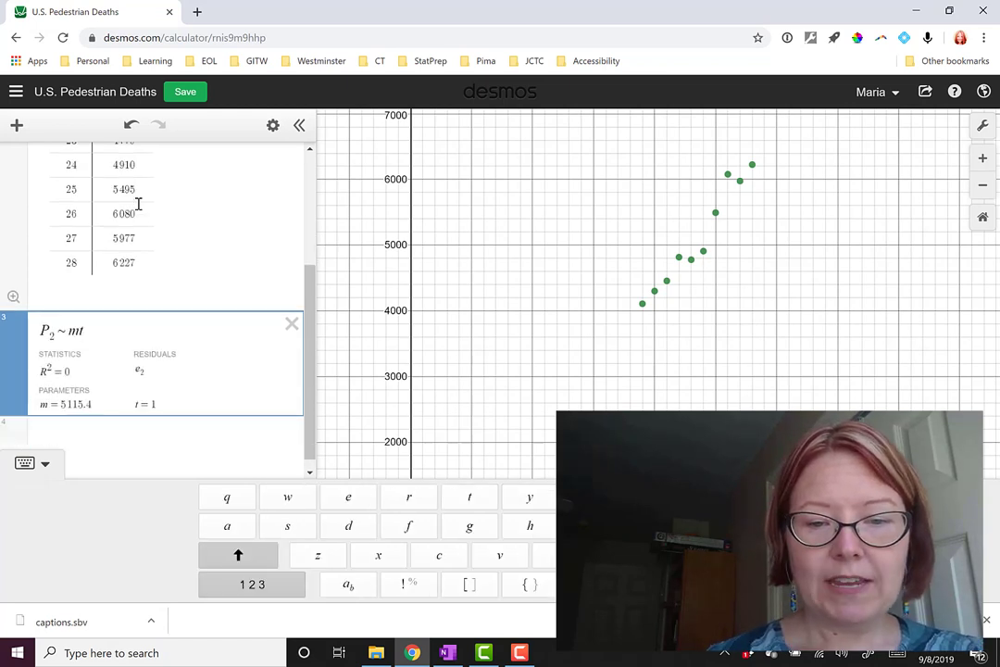
type("_2")
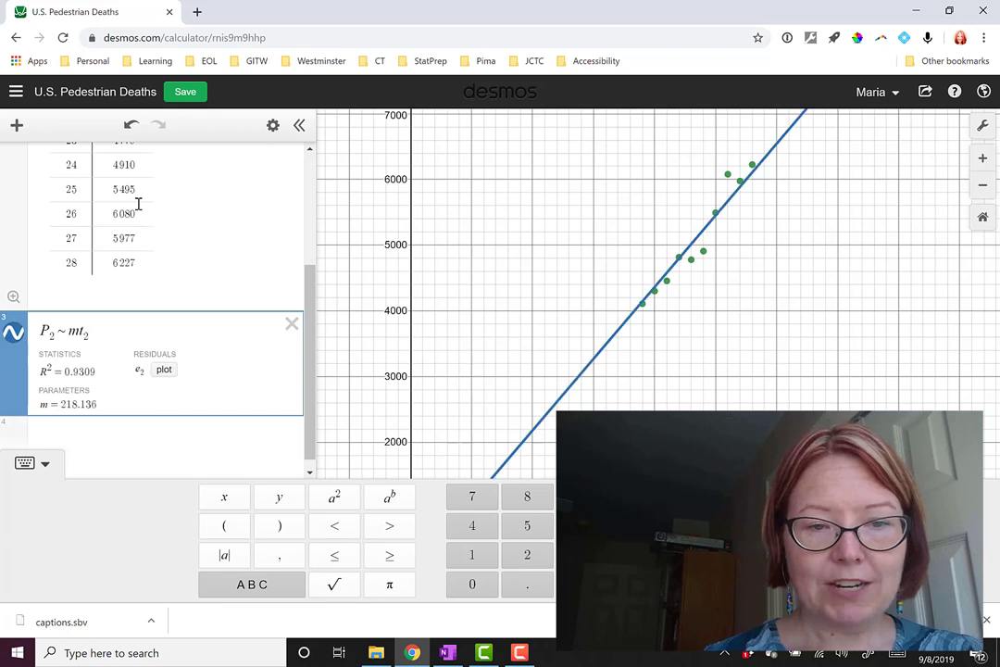
type("+b")
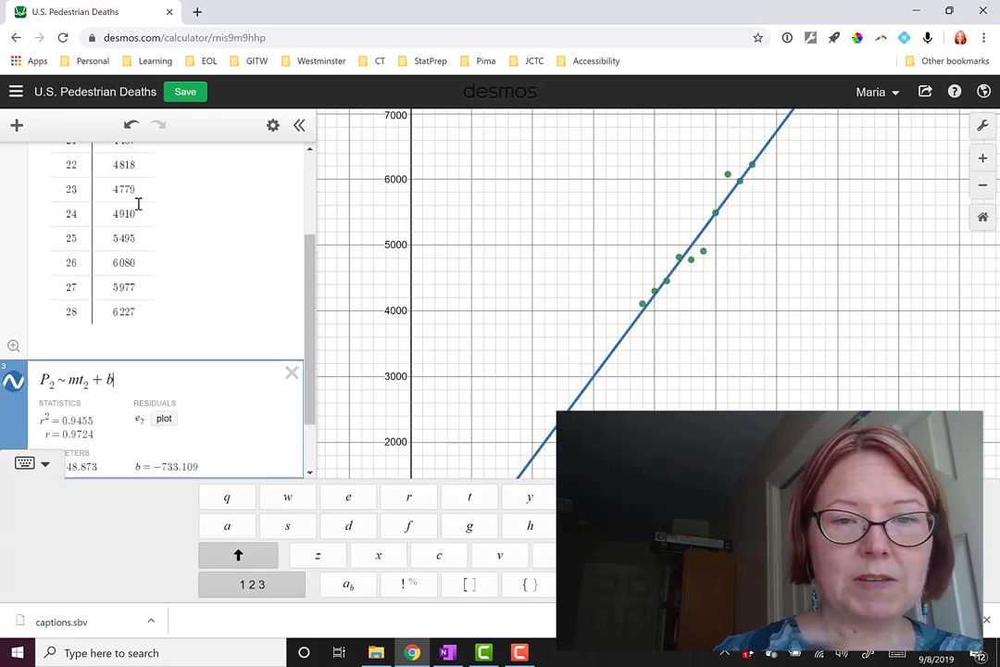
scroll(137, 203, "down", 2)
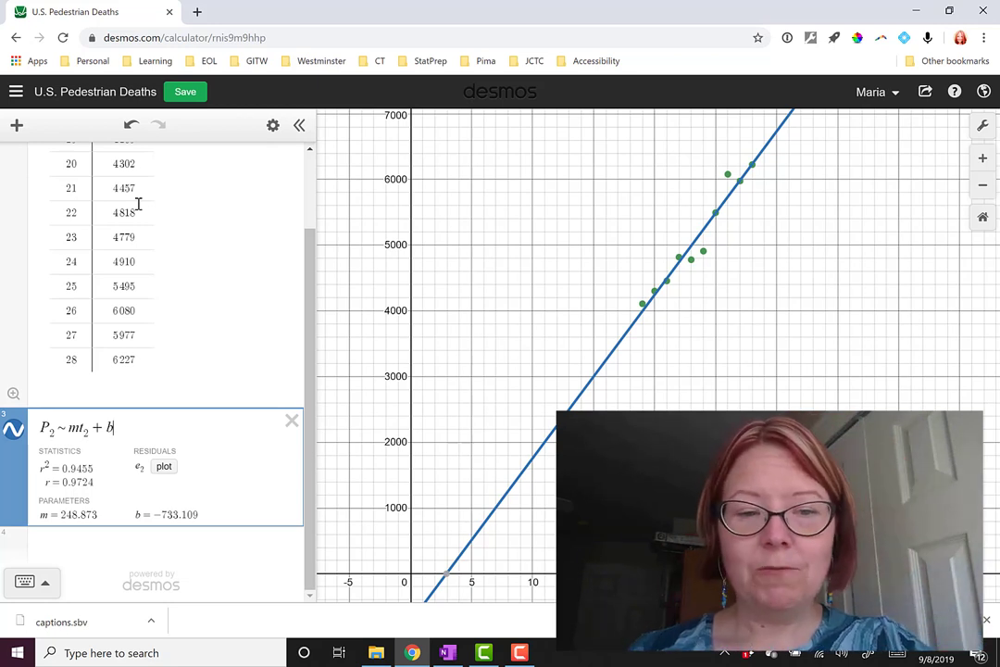
Step: Ink − 733.11 after y = 248.87t beside Regression Line 2
mouse_move(447, 652)
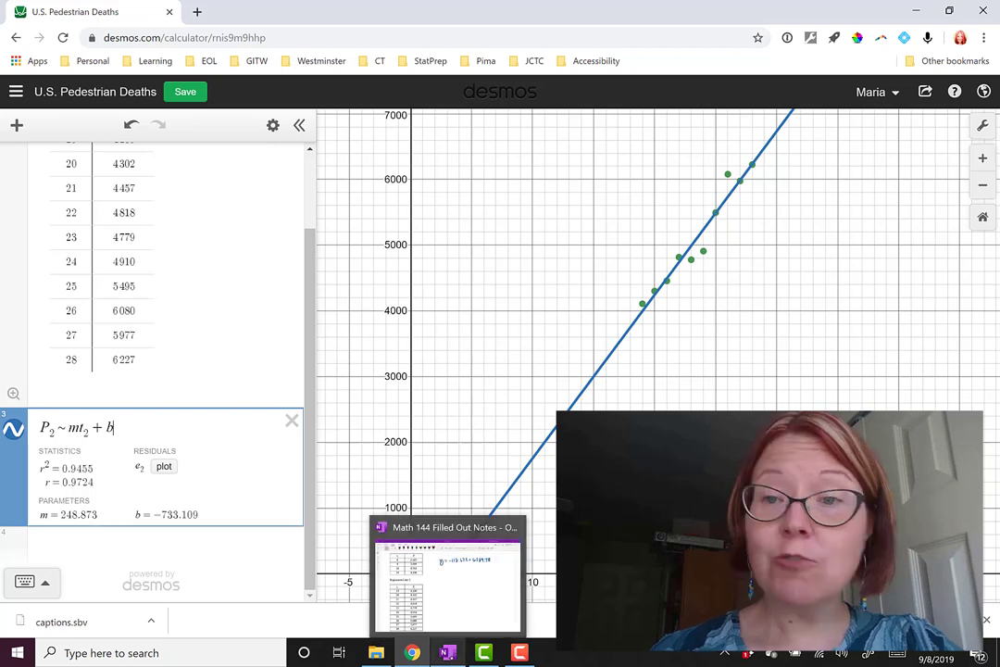
left_click(378, 556)
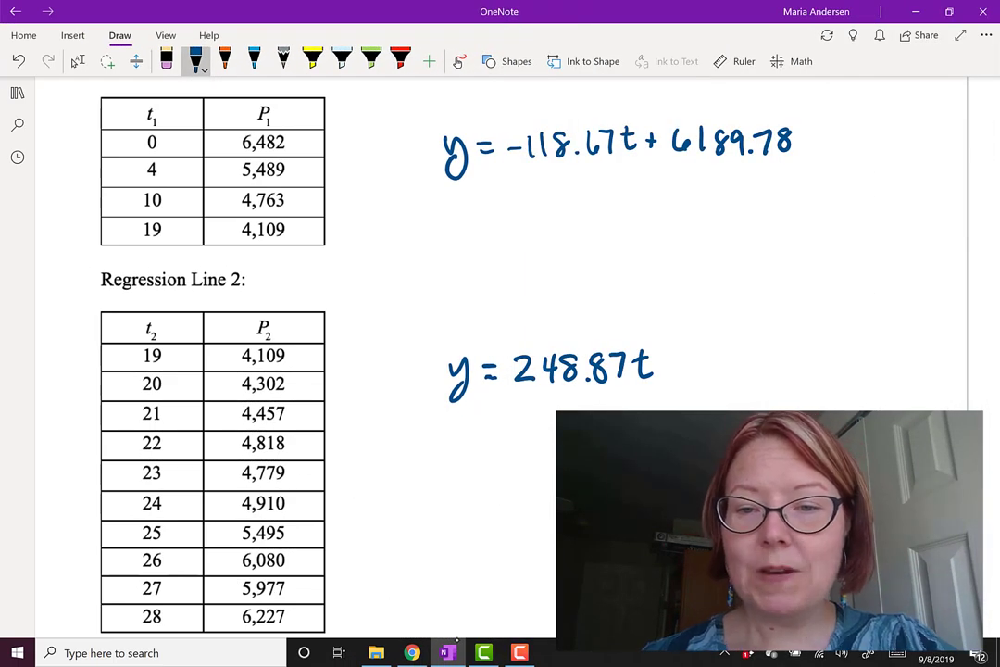
mouse_move(667, 368)
left_mouse_down()
mouse_move(709, 375)
mouse_move(737, 361)
mouse_move(726, 371)
left_mouse_up()
mouse_move(749, 350)
left_mouse_down()
mouse_move(763, 353)
mouse_move(750, 371)
mouse_move(806, 373)
left_mouse_up()
left_click(776, 371)
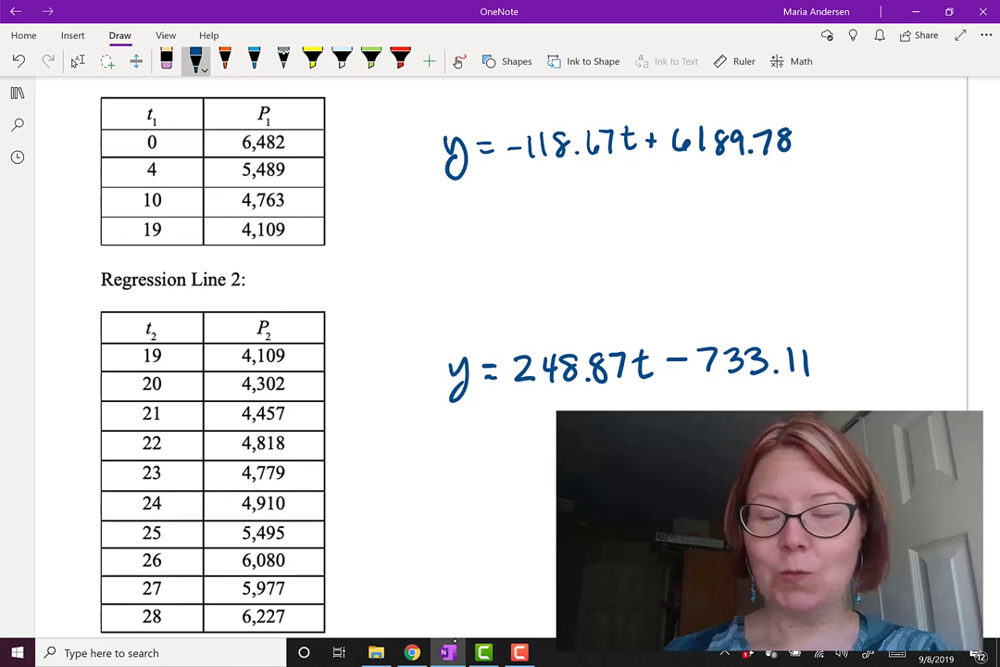
Step: Write P(t) = −118.67t + 6189.78 as the first piece under the piecewise prompt
scroll(500, 370, "down", 2)
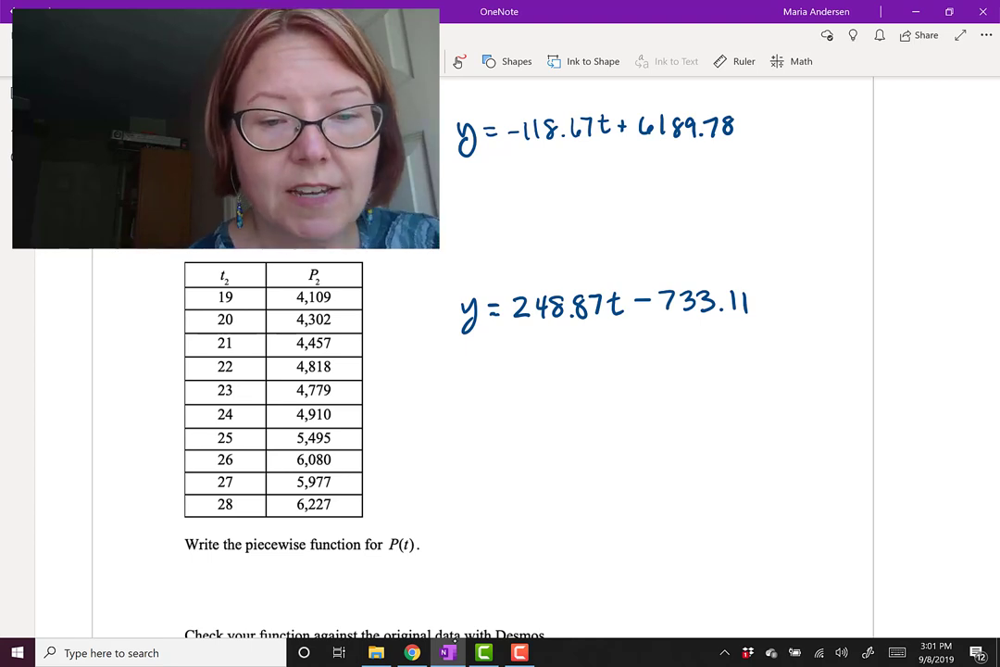
mouse_move(234, 581)
left_mouse_down()
mouse_move(235, 602)
mouse_move(238, 593)
mouse_move(270, 602)
mouse_move(276, 587)
left_mouse_up()
mouse_move(279, 577)
left_mouse_down()
mouse_move(281, 604)
mouse_move(304, 585)
left_mouse_up()
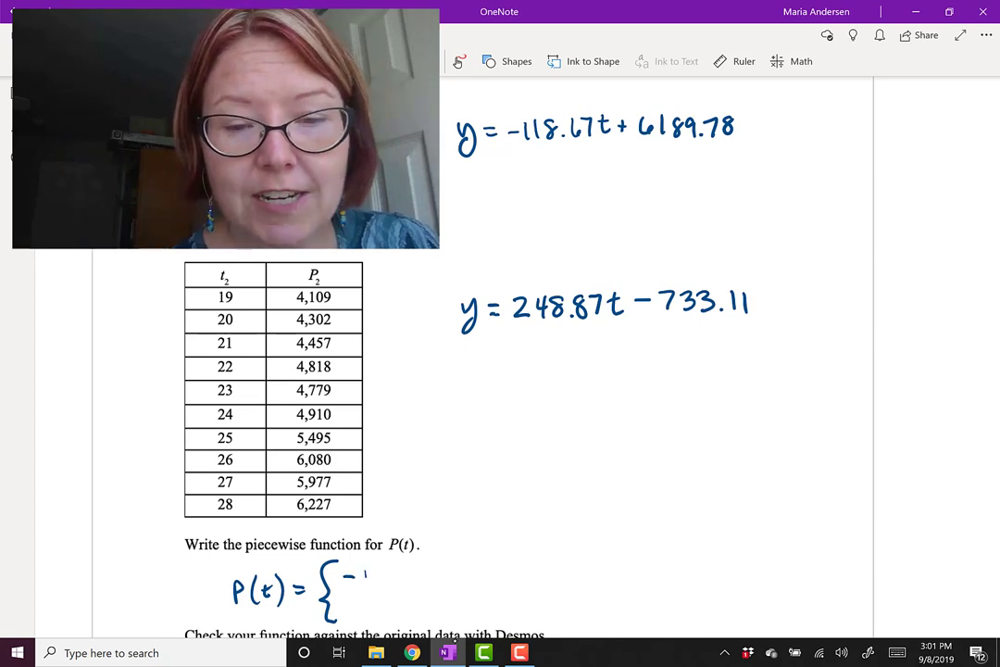
left_click_drag(396, 565, 394, 569)
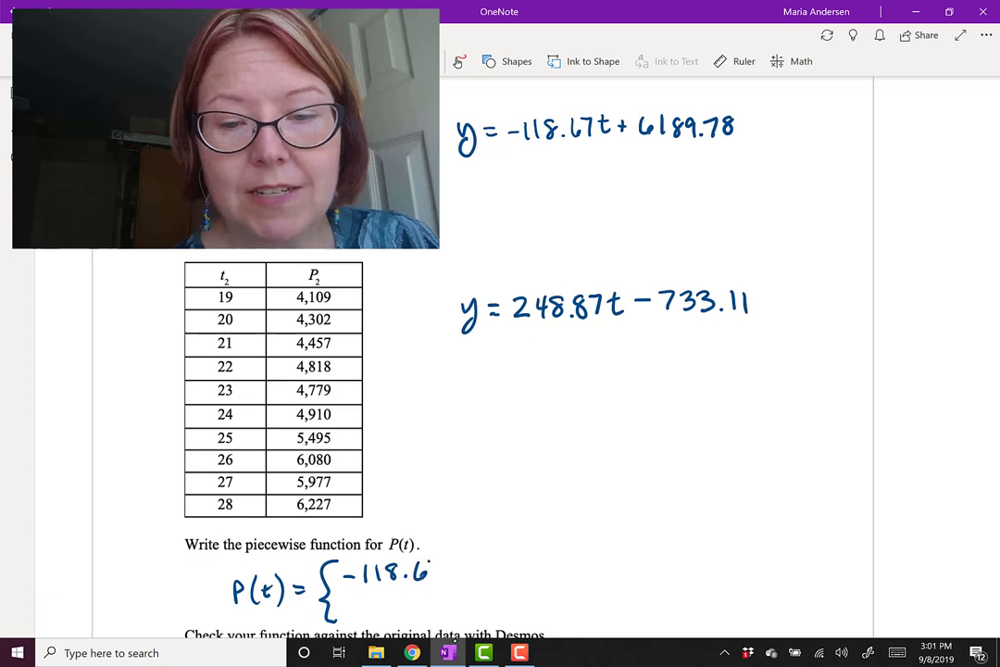
mouse_move(454, 559)
left_mouse_down()
mouse_move(456, 576)
mouse_move(484, 570)
left_mouse_up()
mouse_move(476, 561)
left_mouse_down()
mouse_move(476, 579)
mouse_move(499, 566)
left_mouse_up()
left_click_drag(513, 558, 516, 576)
mouse_move(528, 553)
left_mouse_down()
mouse_move(527, 574)
mouse_move(629, 566)
left_mouse_up()
left_click(561, 573)
left_click(596, 558)
left_click(629, 549)
Step: Add the domain if 0 ≤ t ≤ 19 to the first piece
scroll(500, 370, "down", 3)
mouse_move(644, 258)
left_mouse_down()
mouse_move(636, 277)
mouse_move(673, 261)
mouse_move(705, 271)
left_mouse_up()
left_click_drag(692, 275, 728, 264)
mouse_move(752, 261)
left_mouse_down()
mouse_move(742, 267)
mouse_move(768, 274)
left_mouse_up()
mouse_move(783, 262)
left_mouse_down()
mouse_move(775, 259)
mouse_move(781, 275)
left_mouse_up()
Step: Write the second piece 248.87t − 733.11 with domain 19 ≤ t < 28
scroll(500, 370, "up", 1)
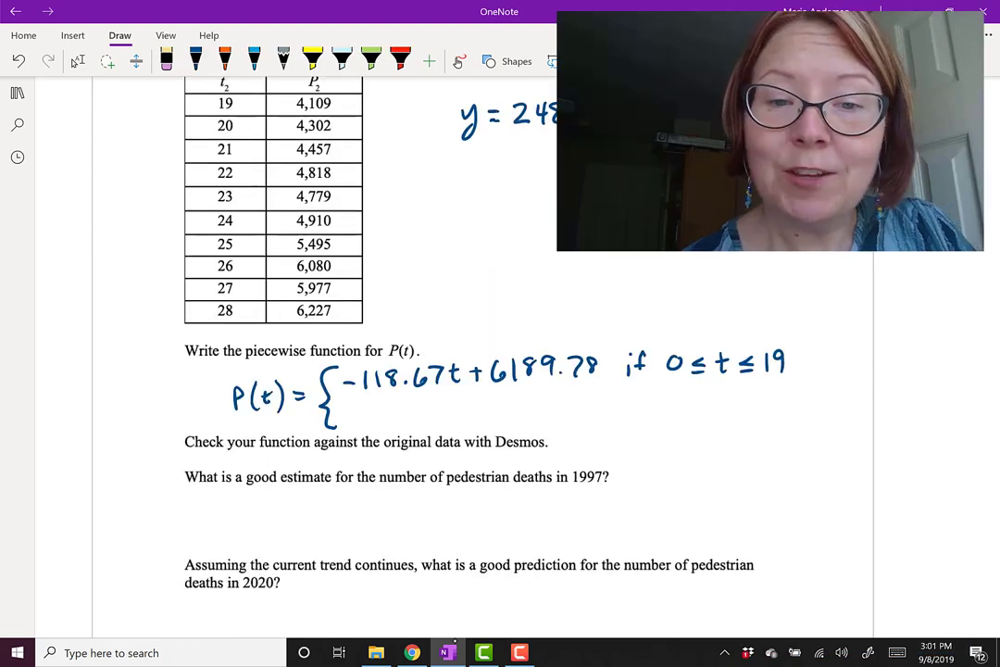
left_click(196, 59)
left_click_drag(352, 408, 366, 418)
mouse_move(377, 408)
left_mouse_down()
mouse_move(379, 418)
mouse_move(454, 419)
left_mouse_up()
left_click(405, 417)
left_click_drag(441, 405, 574, 419)
left_click(558, 419)
mouse_move(583, 400)
left_mouse_down()
mouse_move(583, 419)
mouse_move(628, 412)
mouse_move(647, 393)
mouse_move(680, 408)
mouse_move(721, 402)
left_mouse_up()
left_click_drag(710, 407, 742, 408)
mouse_move(734, 396)
left_mouse_down()
mouse_move(796, 407)
mouse_move(808, 389)
left_mouse_up()
key("ctrl+z")
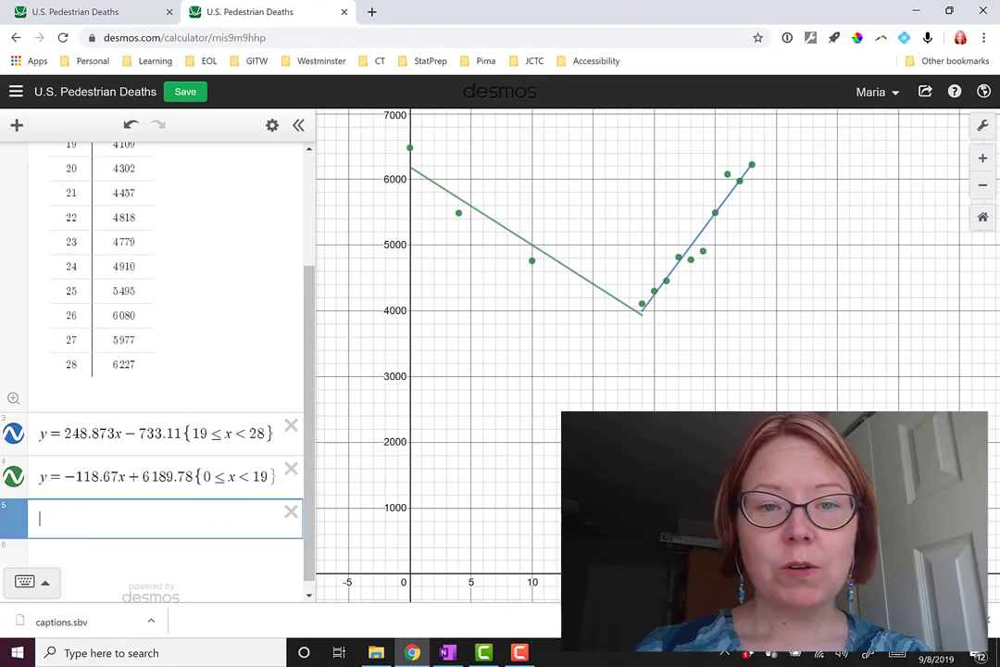
scroll(152, 352, "up", 5)
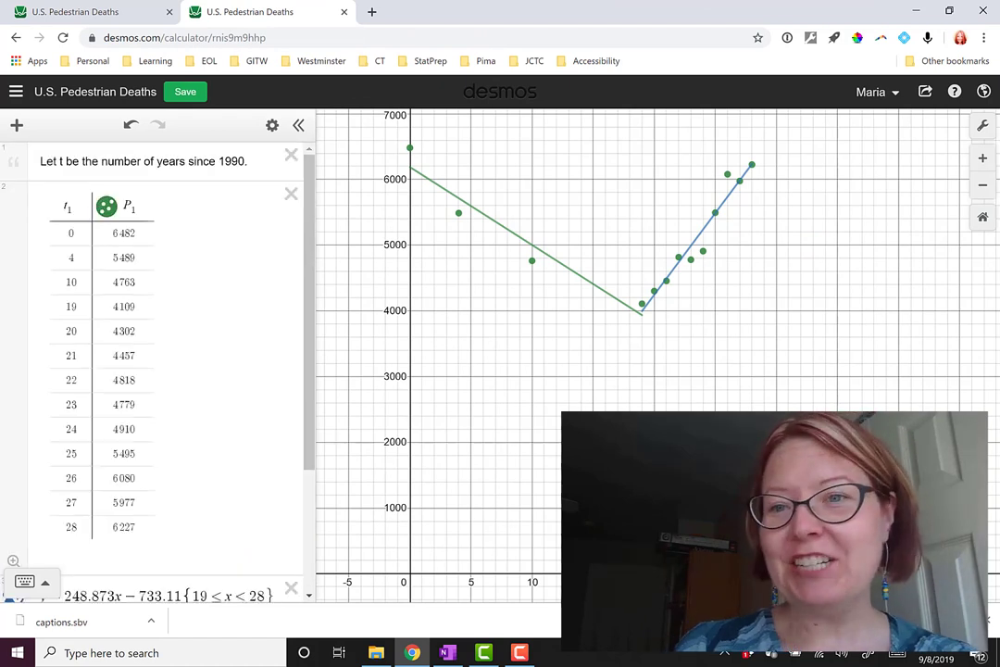
scroll(153, 352, "down", 5)
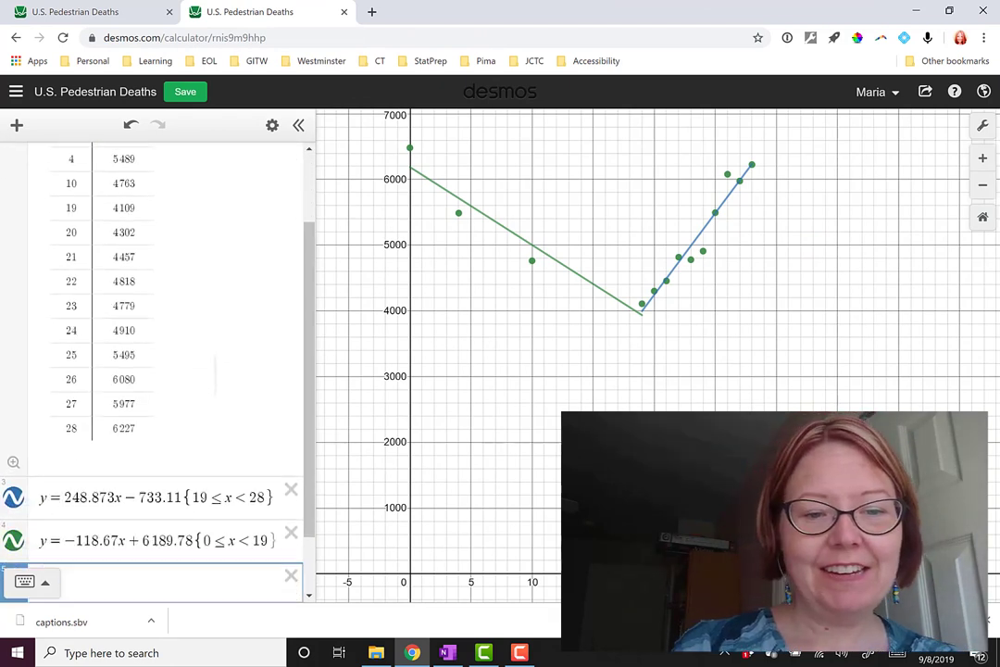
left_click(158, 507)
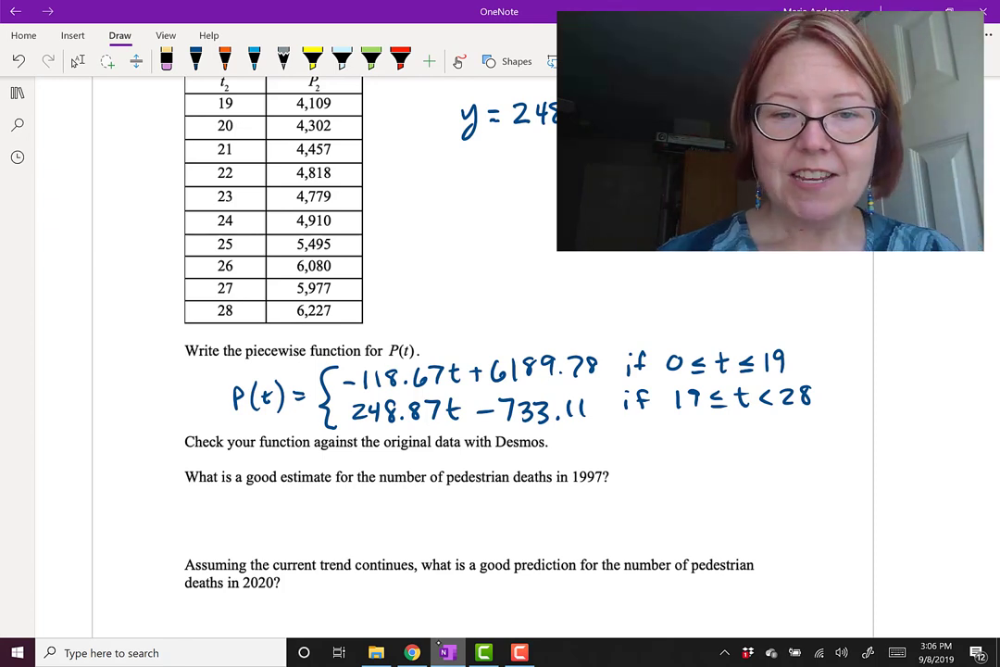
Step: Work out the 1997 estimate in ink: P(7) = −118.67(7) + 6189.78 = 5359.09
left_click(195, 59)
left_click_drag(241, 505, 244, 524)
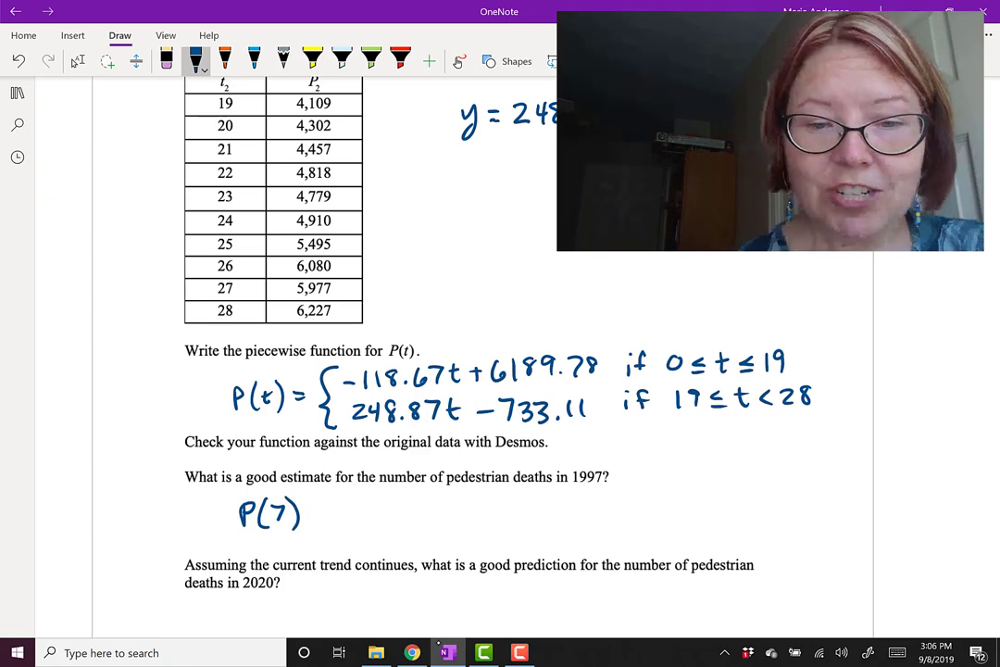
left_click_drag(310, 510, 320, 510)
left_click_drag(310, 520, 321, 519)
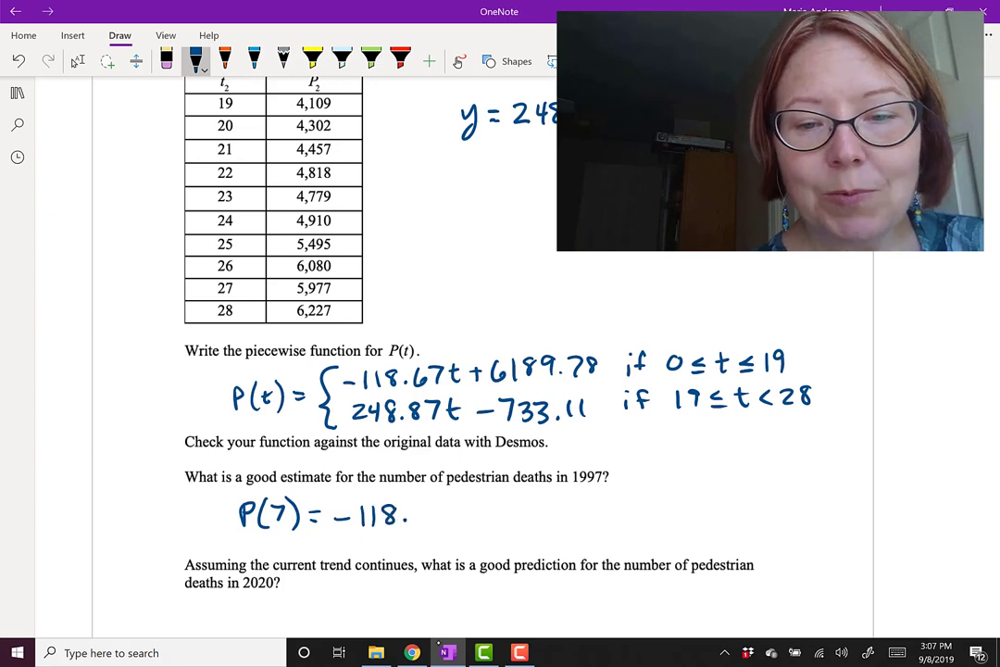
mouse_move(417, 506)
left_mouse_down()
mouse_move(479, 525)
mouse_move(567, 524)
left_mouse_up()
left_click(575, 521)
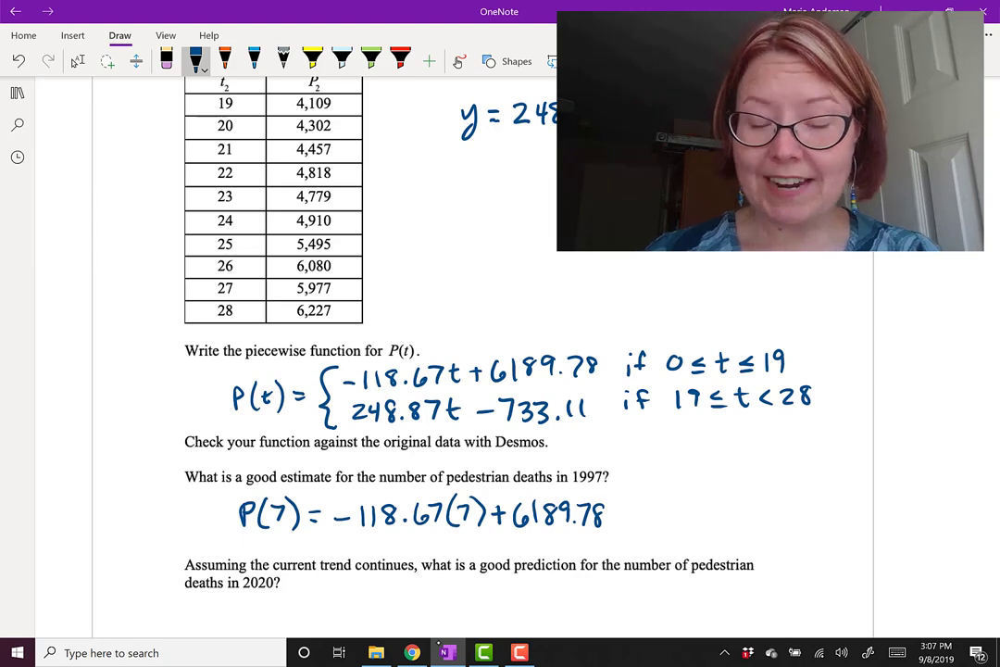
left_click_drag(620, 510, 634, 510)
mouse_move(621, 517)
left_mouse_down()
mouse_move(662, 505)
mouse_move(652, 518)
mouse_move(686, 506)
mouse_move(673, 518)
mouse_move(733, 519)
mouse_move(760, 494)
mouse_move(777, 514)
left_mouse_up()
left_click(742, 515)
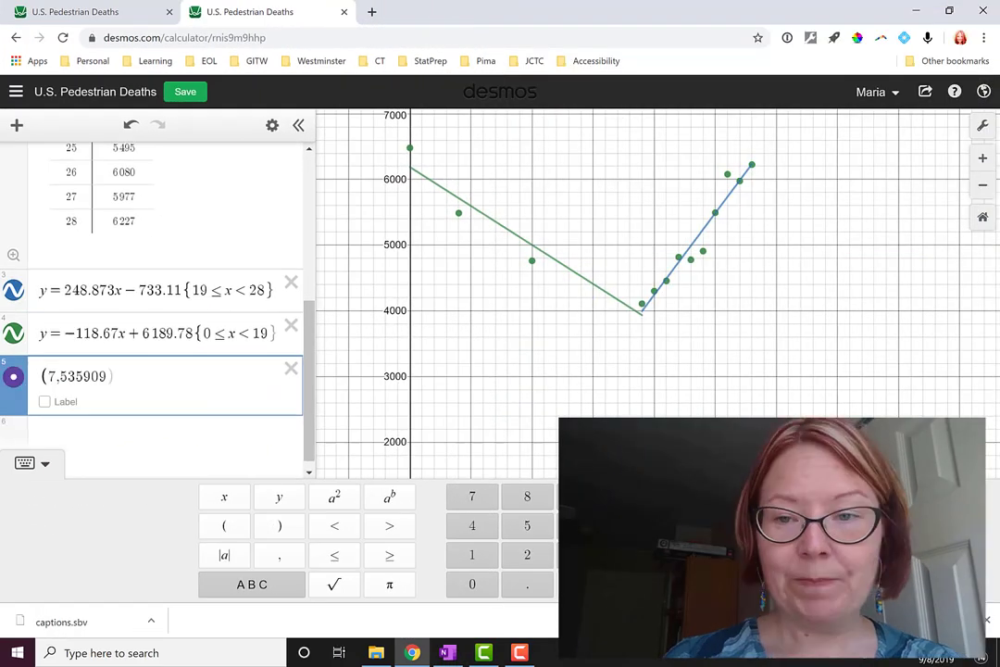
Step: Begin entering the point (7, 5359.09) in a new Desmos expression row
key("BackSpace")
key("BackSpace")
key("BackSpace")
key("BackSpace")
key("BackSpace")
key("BackSpace")
key("BackSpace")
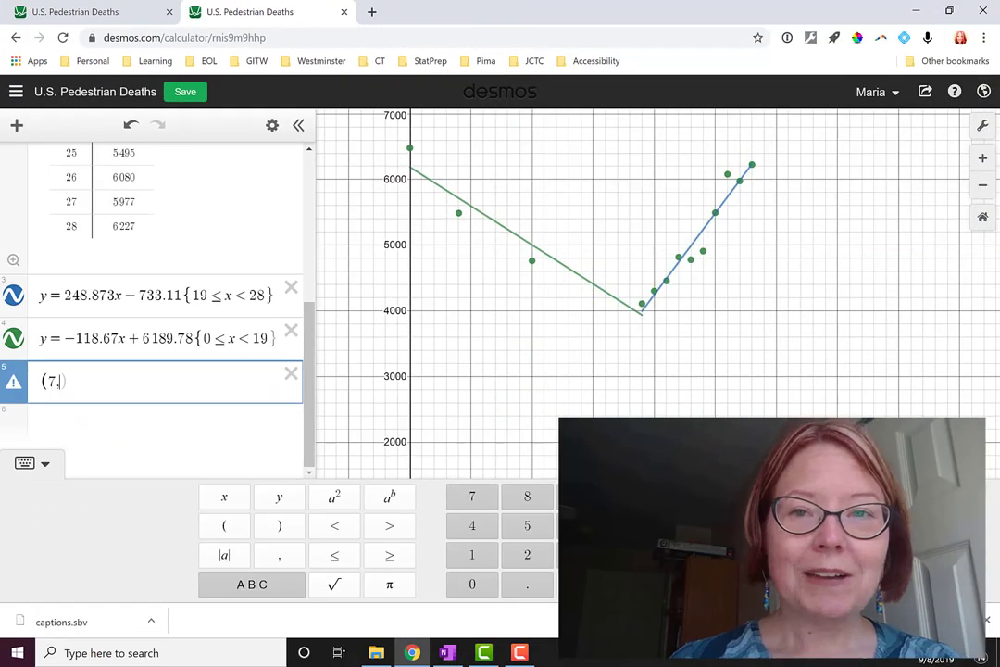
type("5")
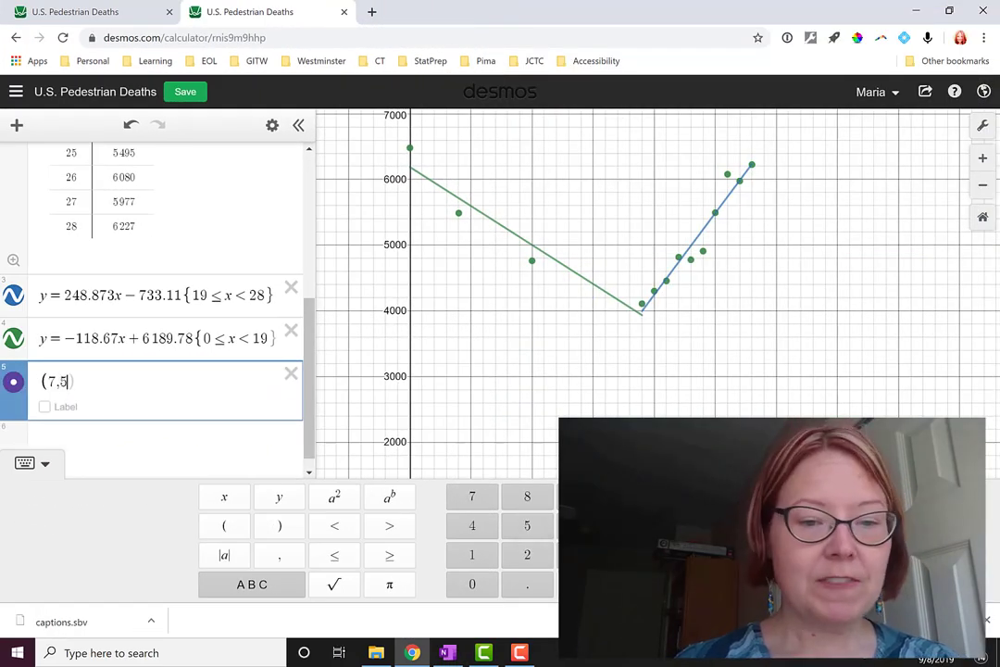
type("359.")
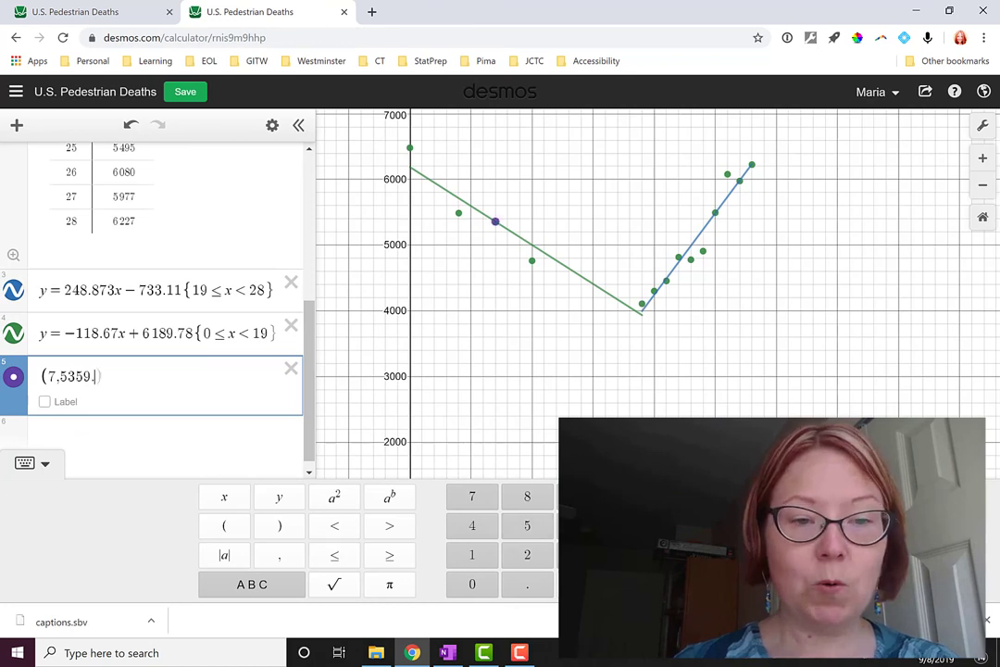
type("09")
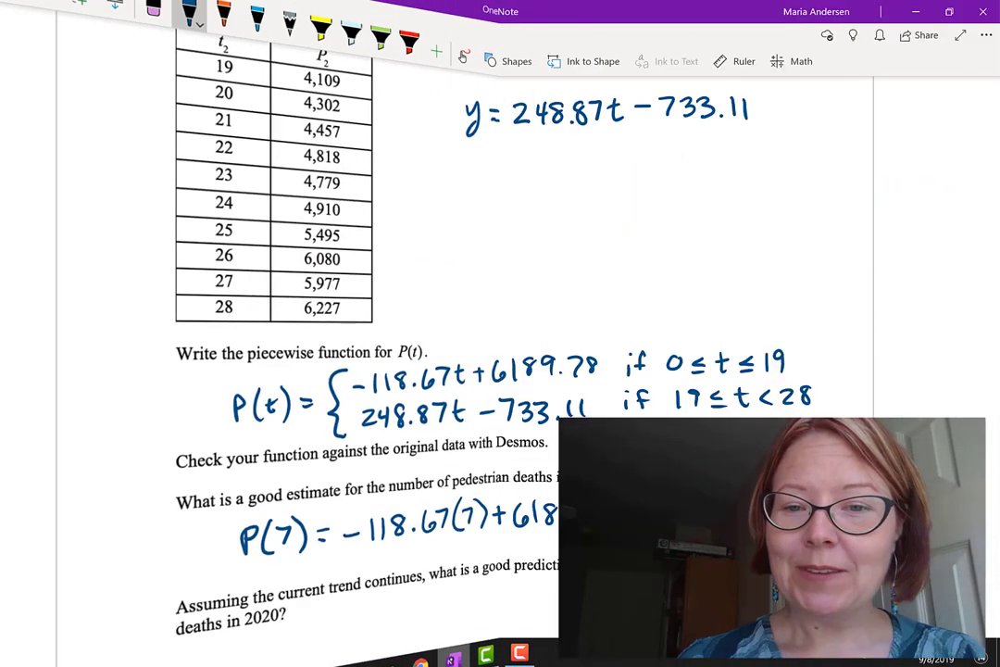
Step: Write P(30) in dark blue ink under the 2020 question
scroll(482, 278, "down", 6)
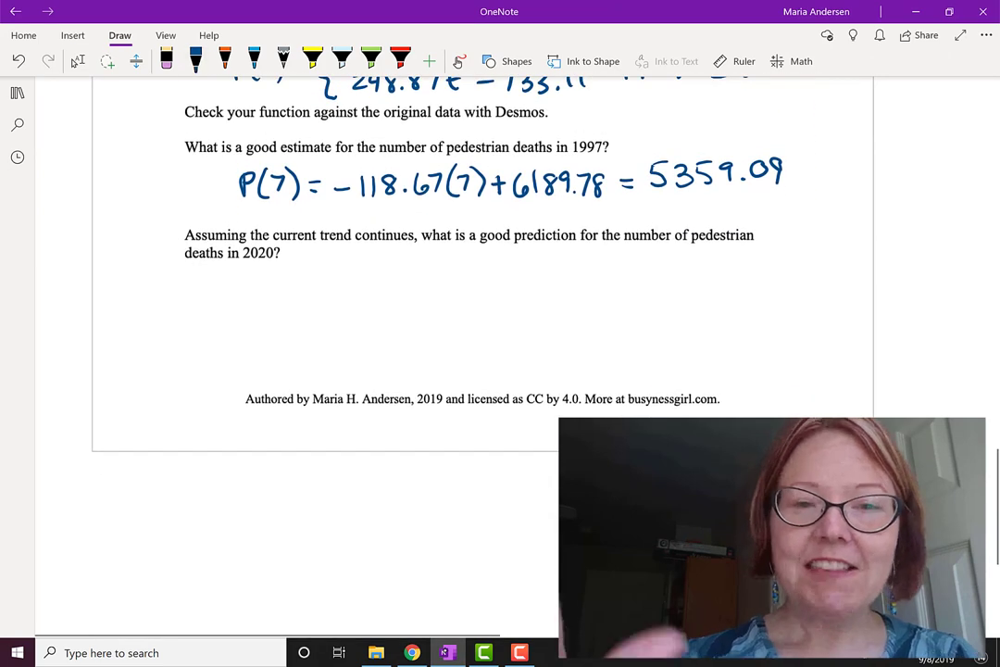
left_click(77, 62)
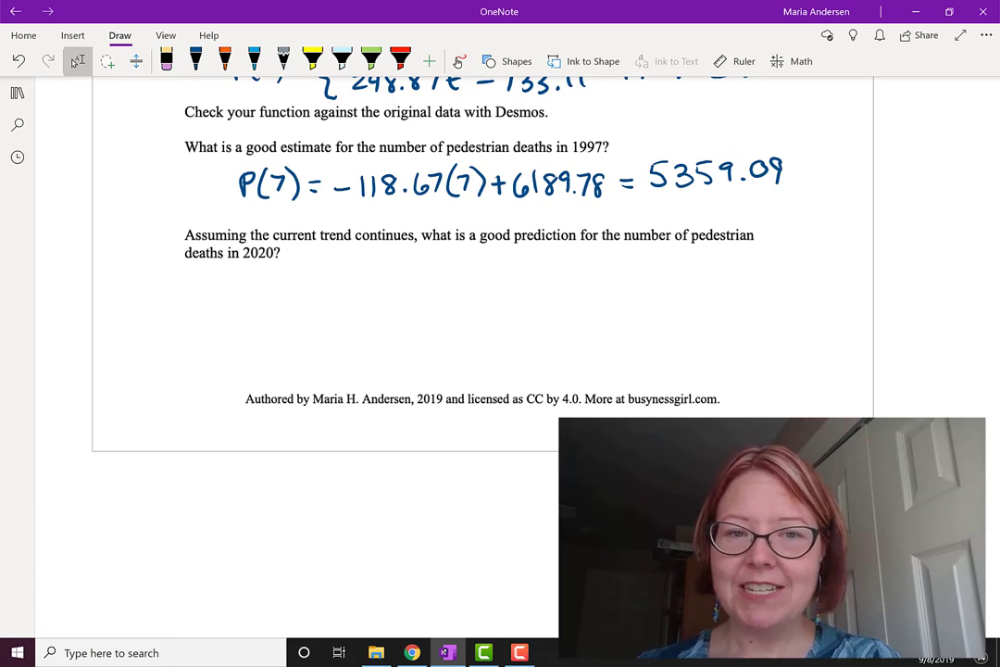
left_click(196, 59)
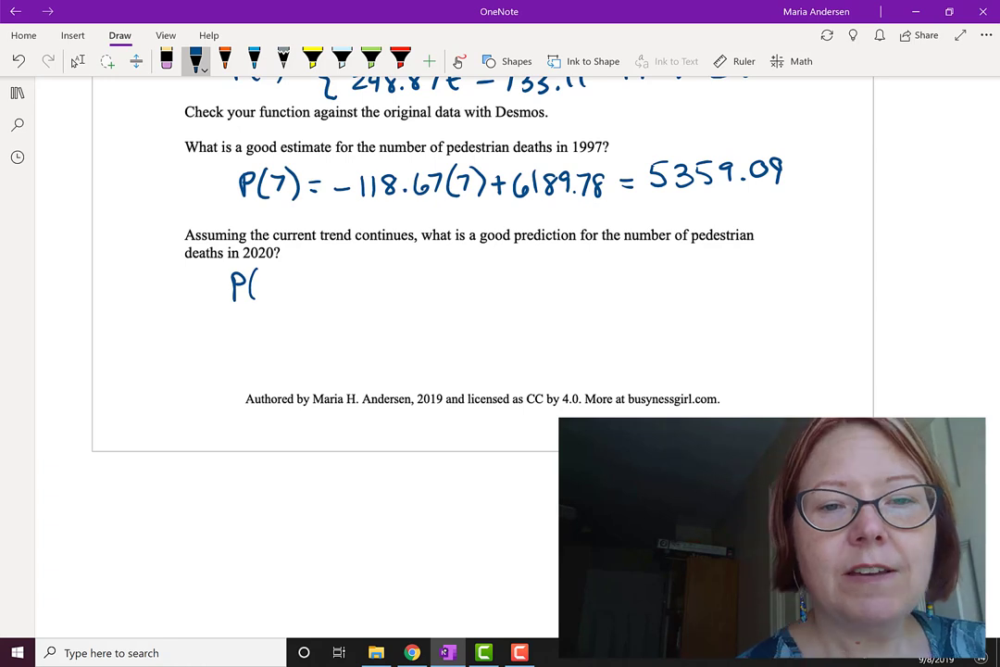
left_click_drag(292, 272, 292, 299)
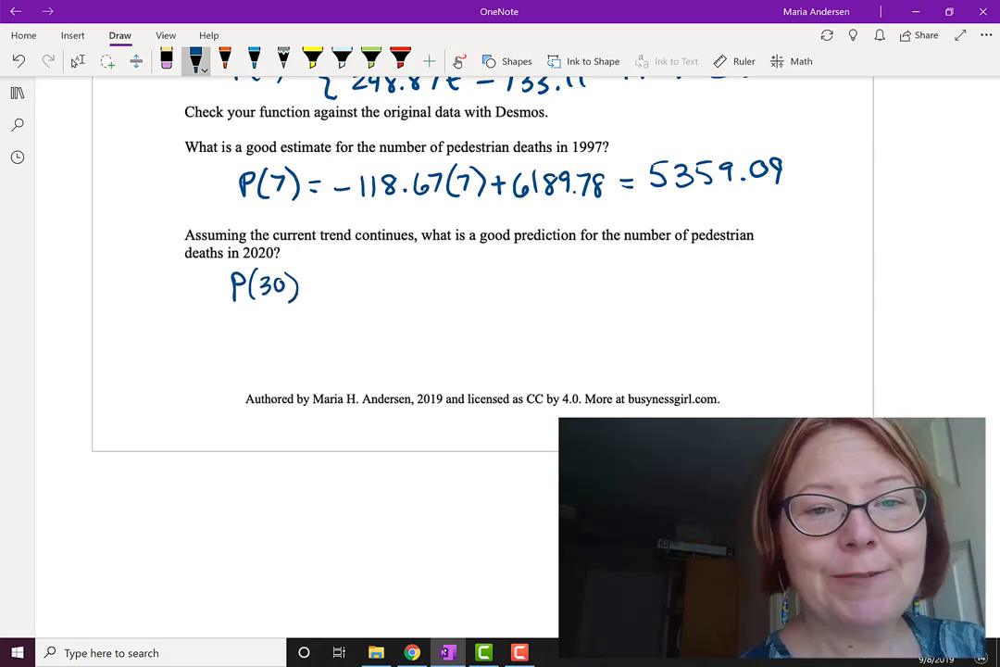
scroll(481, 259, "up", 1)
left_click(78, 62)
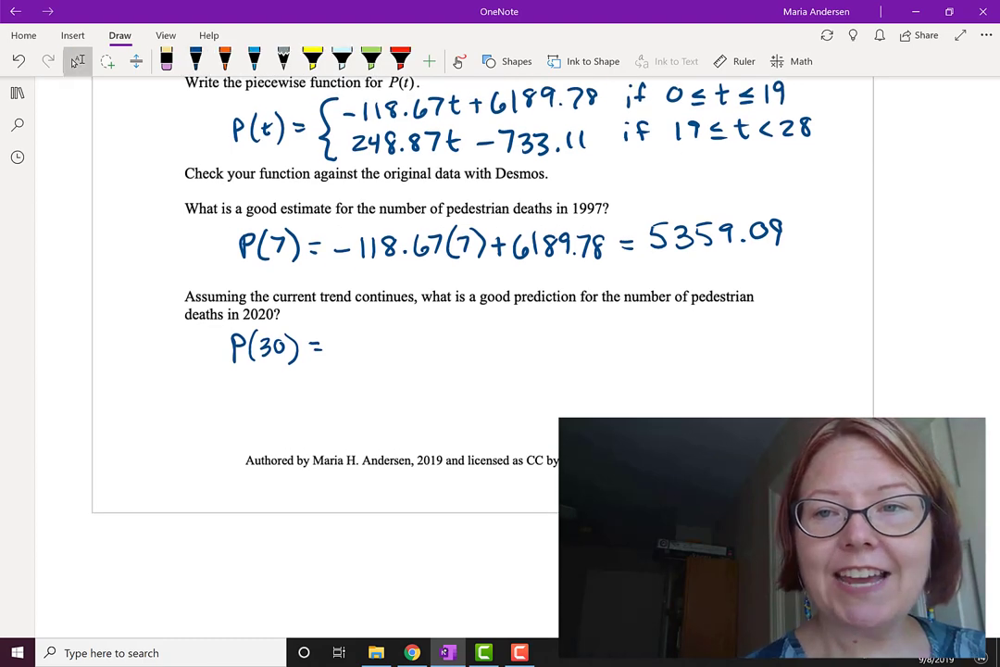
left_click(195, 59)
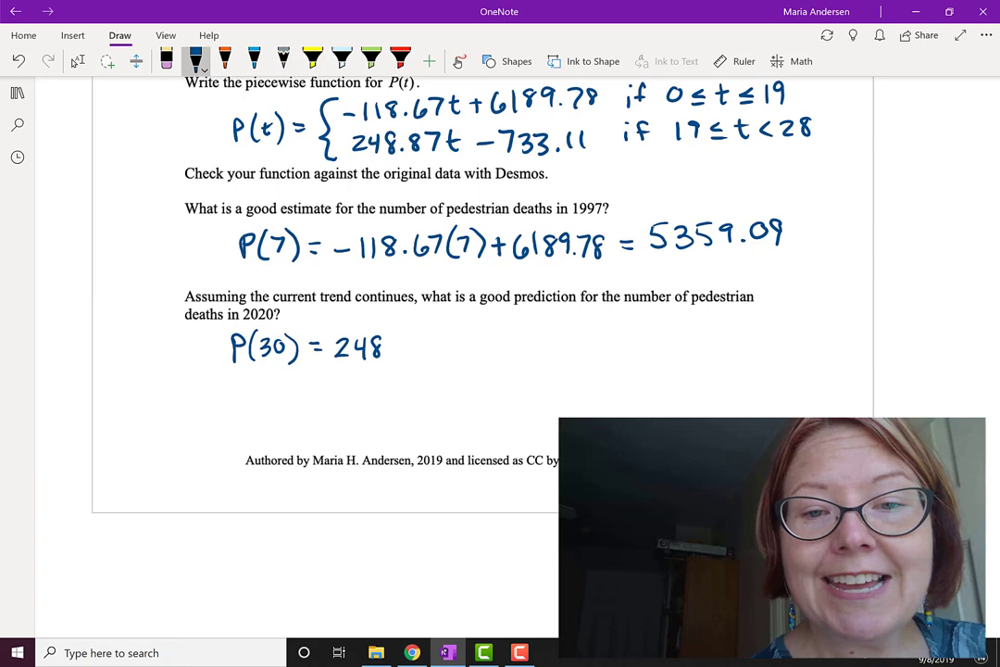
Step: Complete the line as 248.87(30) − 733.11 = 6732.99 ≈ 6733
mouse_move(437, 335)
left_mouse_down()
mouse_move(433, 362)
mouse_move(467, 337)
left_mouse_up()
left_click_drag(474, 336, 474, 361)
left_click_drag(491, 345, 546, 359)
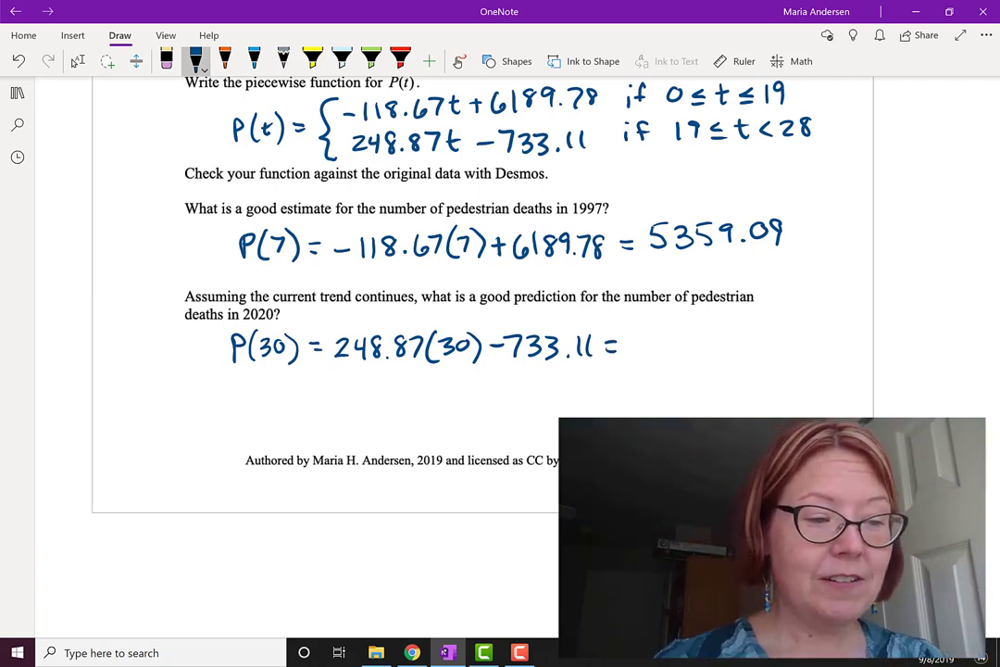
mouse_move(646, 336)
left_mouse_down()
mouse_move(640, 350)
mouse_move(664, 359)
mouse_move(692, 338)
mouse_move(685, 358)
mouse_move(725, 359)
mouse_move(754, 345)
mouse_move(761, 359)
left_mouse_up()
left_click(740, 356)
left_click_drag(774, 337, 775, 344)
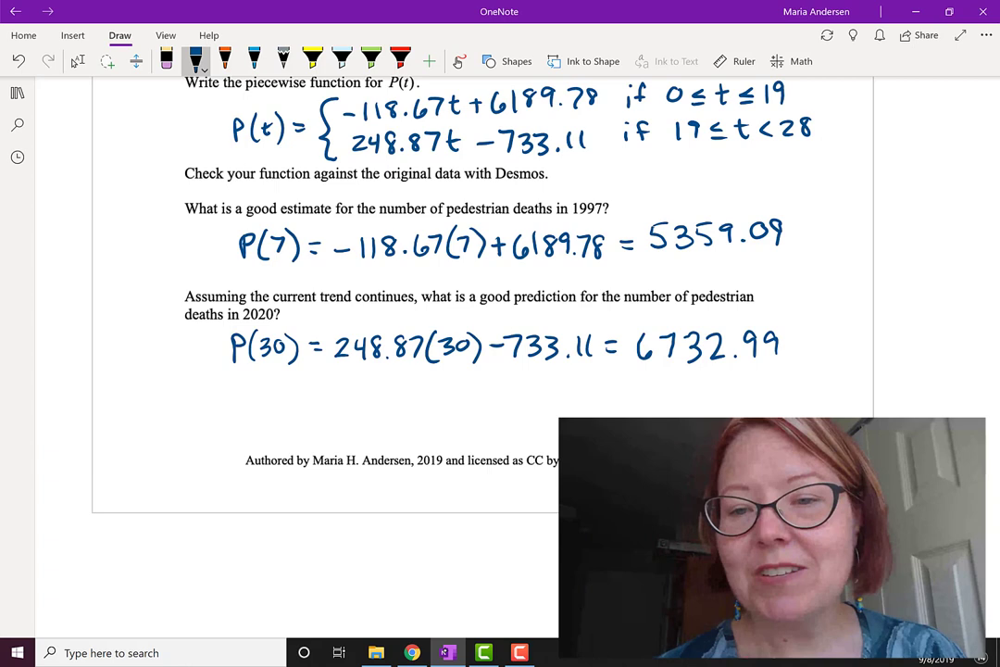
mouse_move(661, 384)
left_mouse_down()
mouse_move(652, 396)
mouse_move(628, 389)
left_mouse_up()
left_click_drag(605, 401, 629, 399)
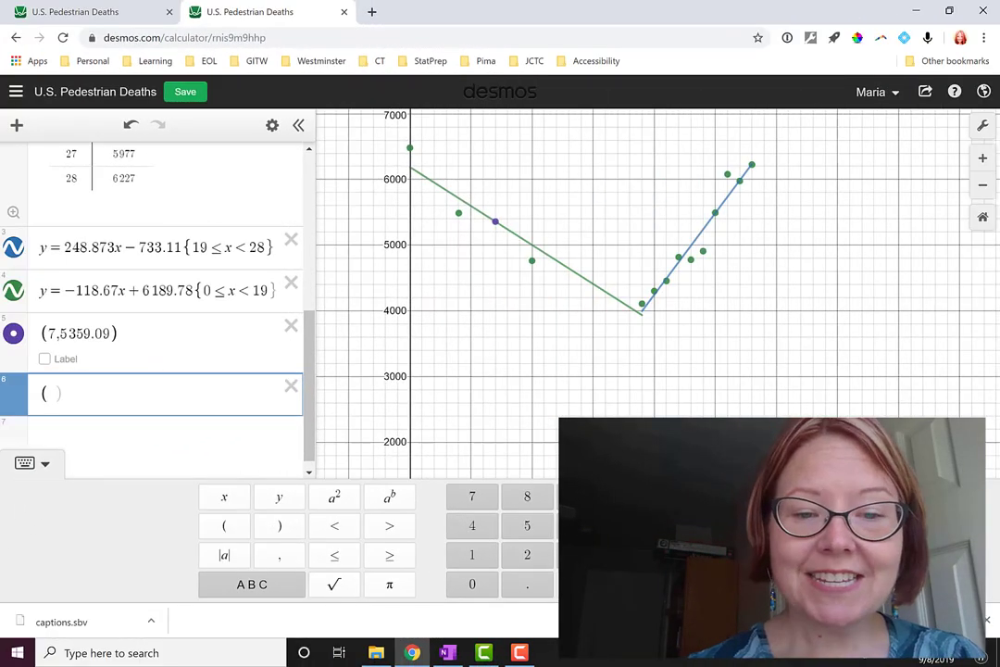
Step: Plot the point (30, 6733) in Desmos, then return to the OneNote worksheet
type("30")
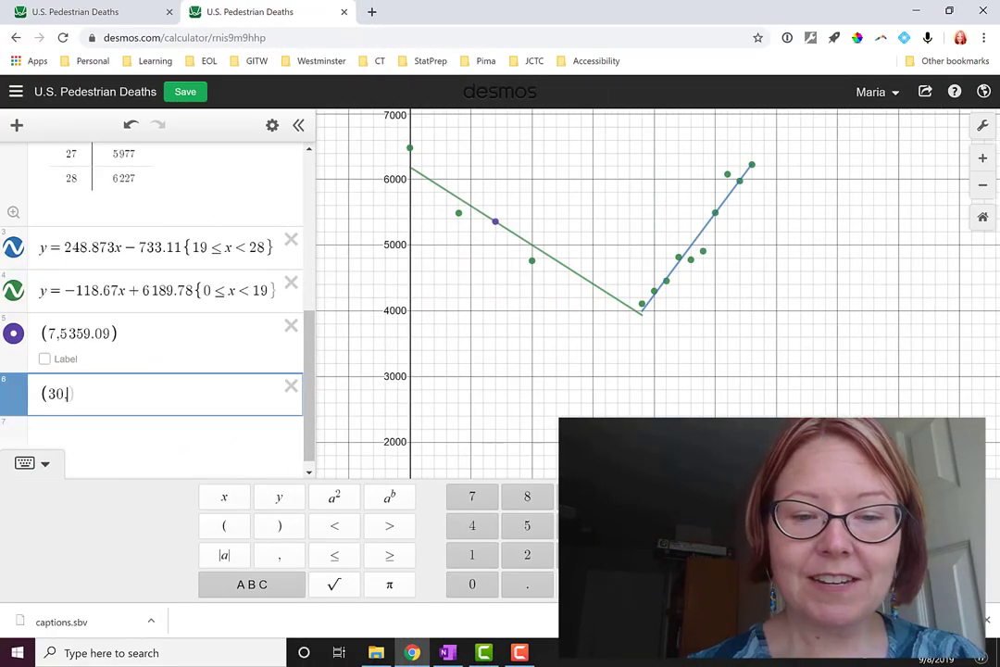
type(",67")
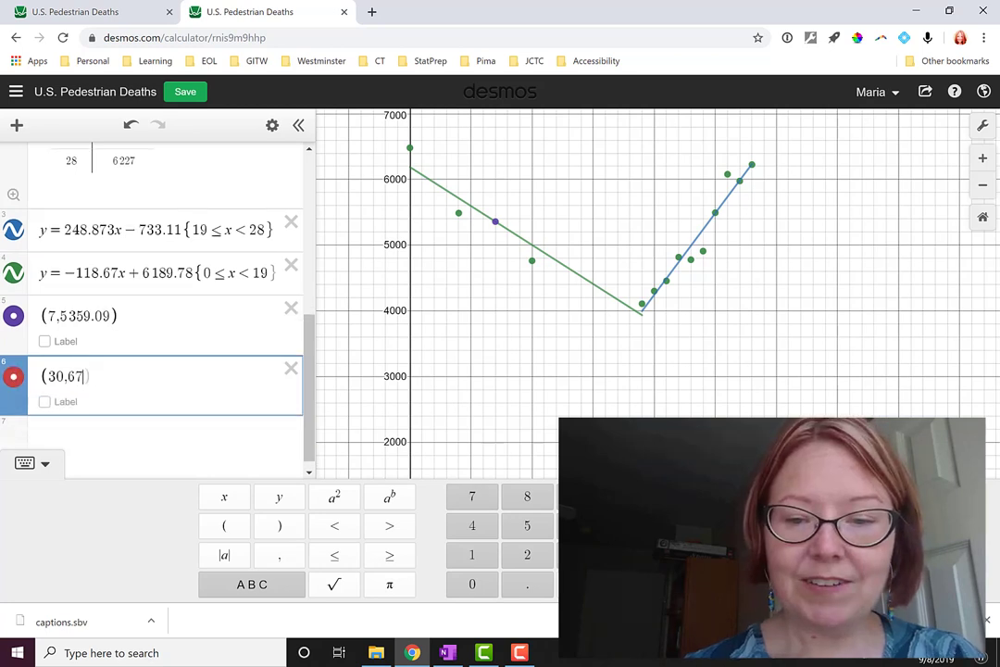
type("33")
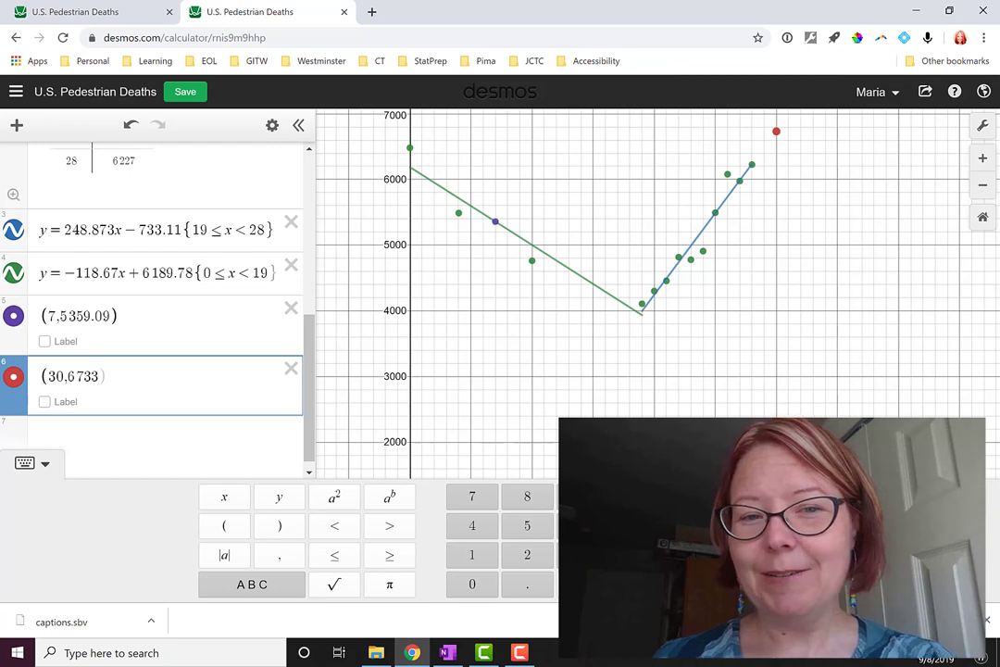
left_click(447, 652)
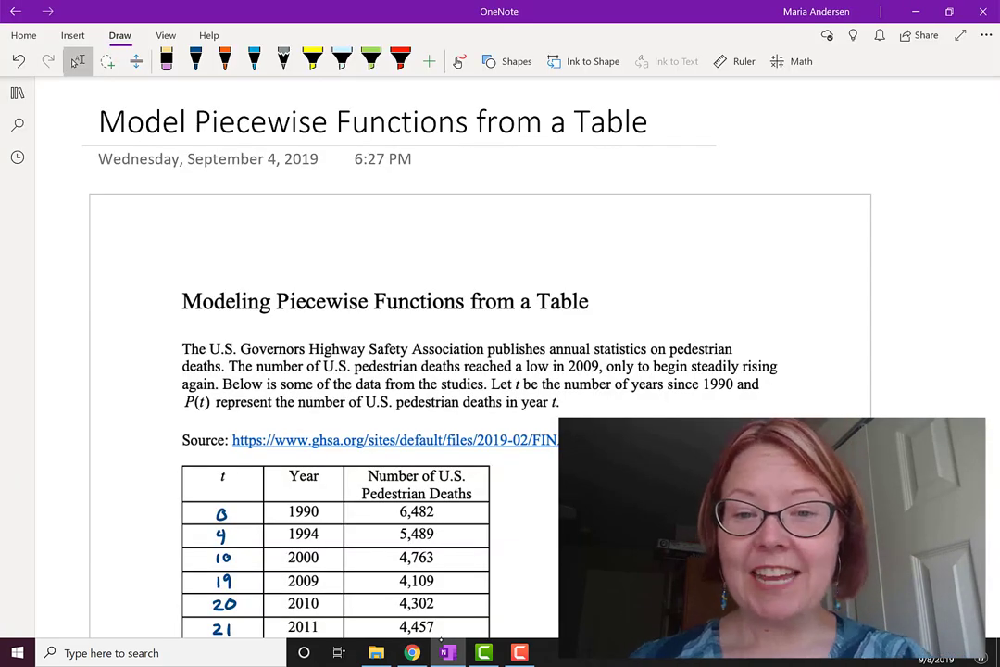
scroll(463, 370, "down", 5)
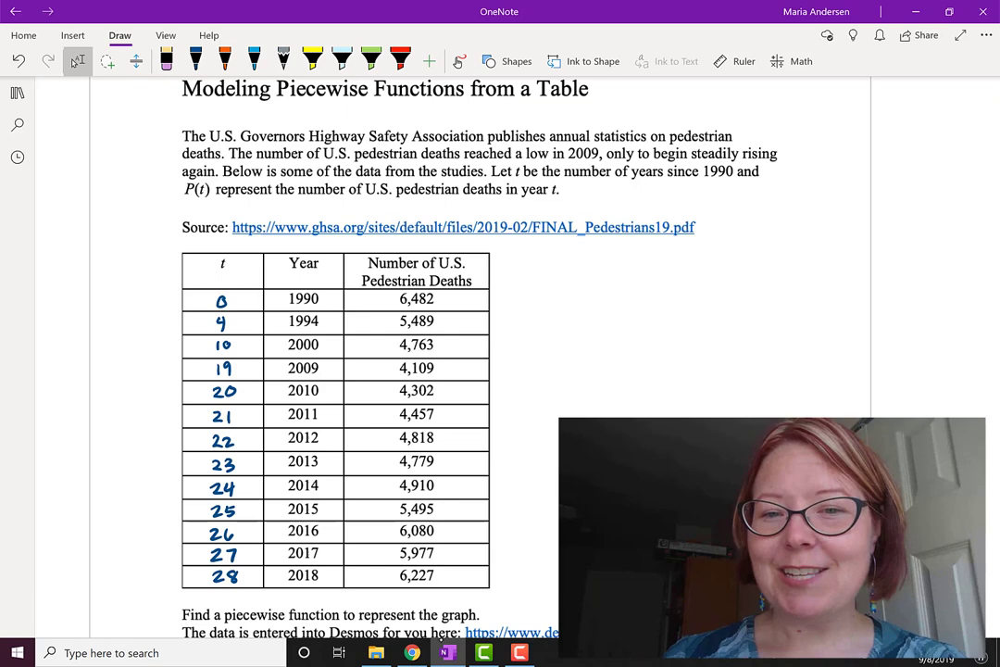
scroll(463, 370, "down", 3)
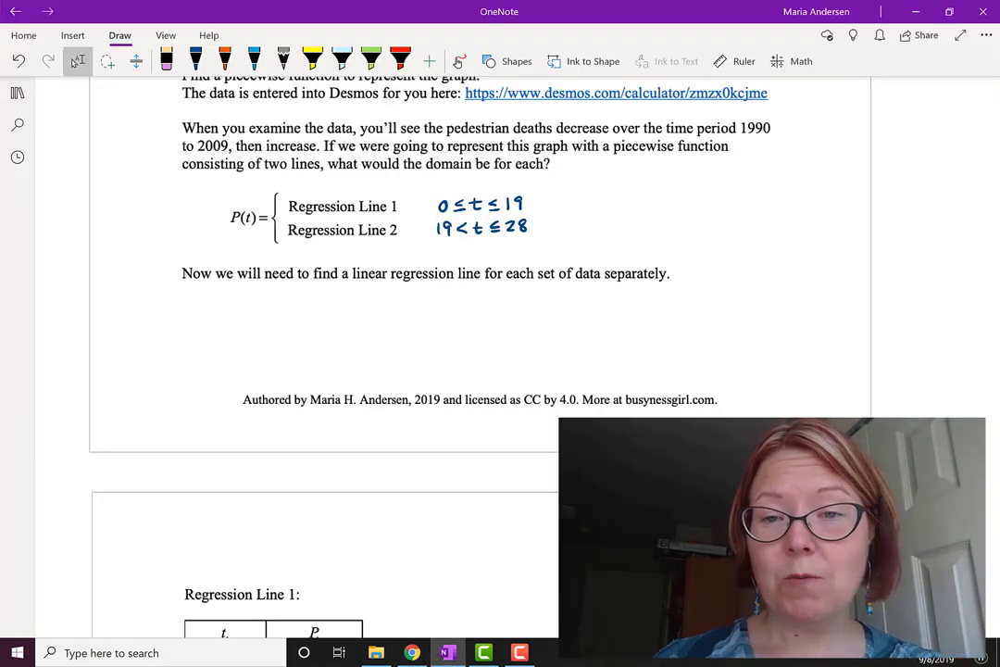
scroll(436, 305, "down", 3)
scroll(435, 305, "up", 2)
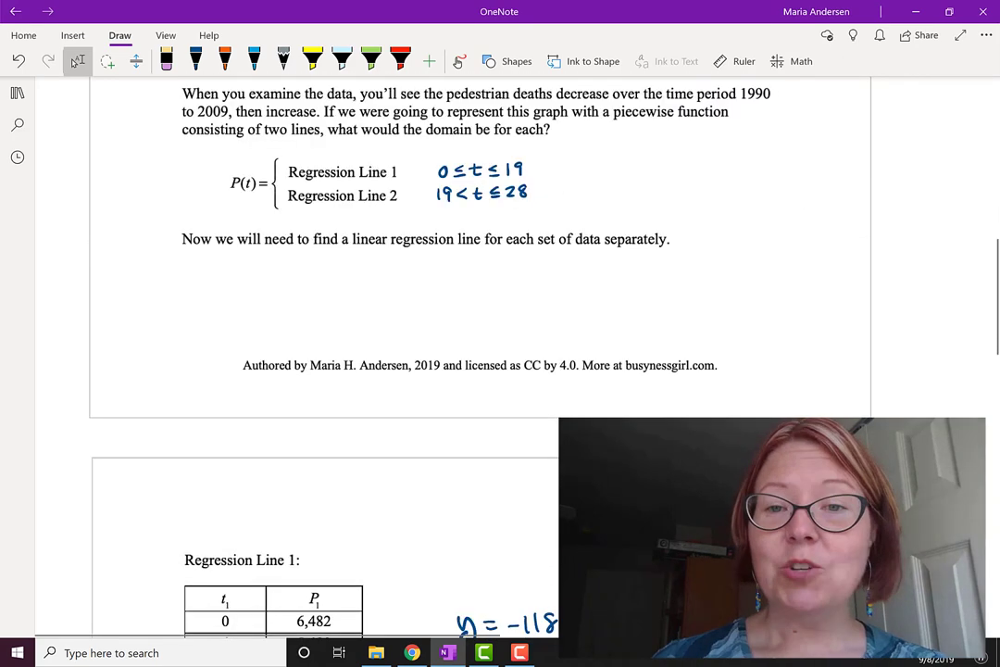
scroll(435, 306, "down", 5)
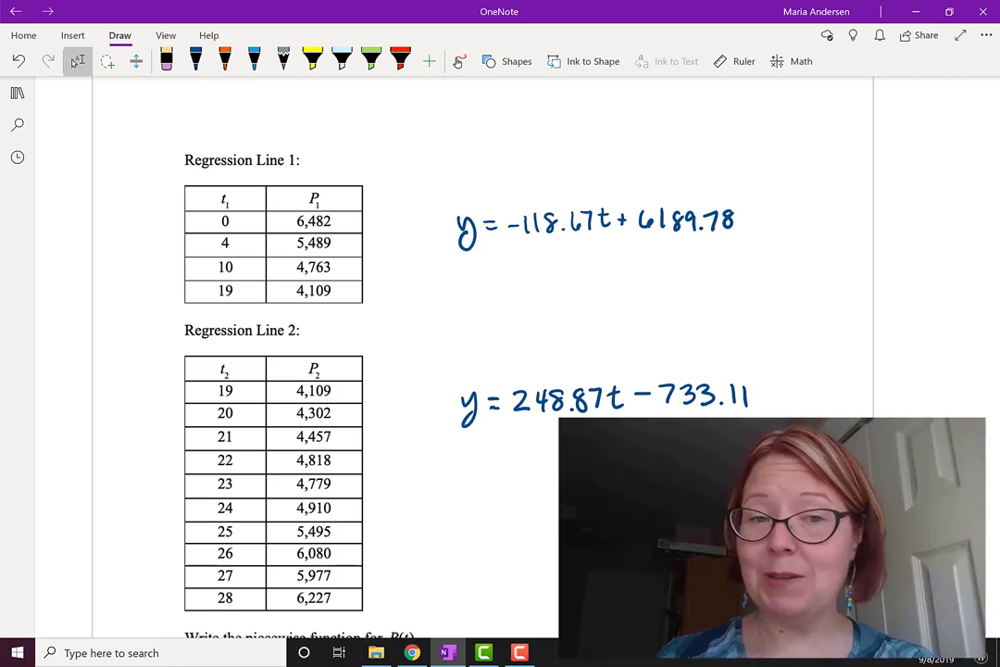
scroll(481, 370, "down", 3)
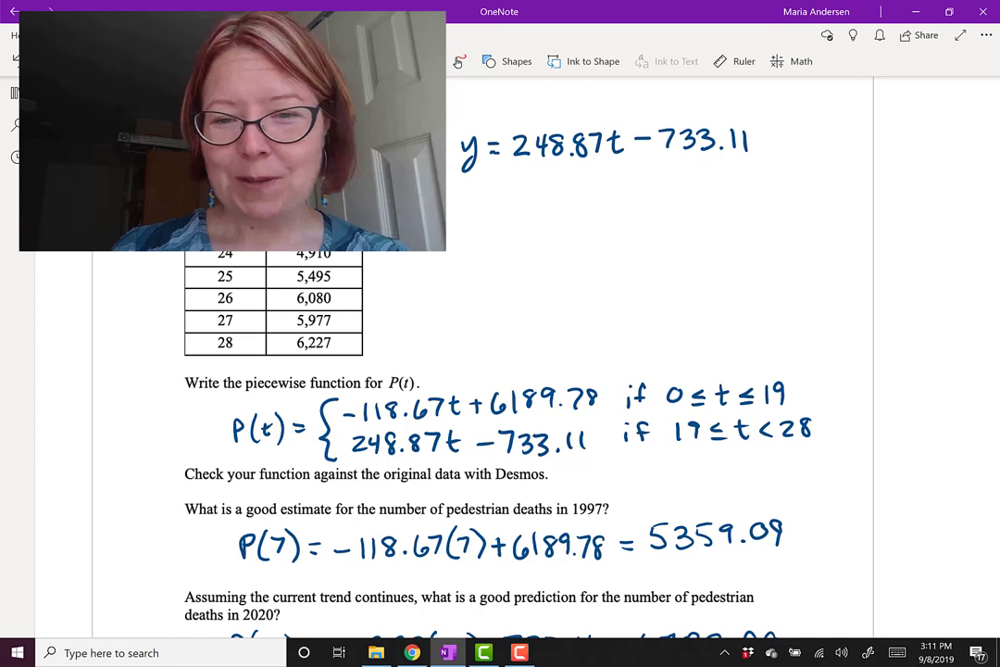